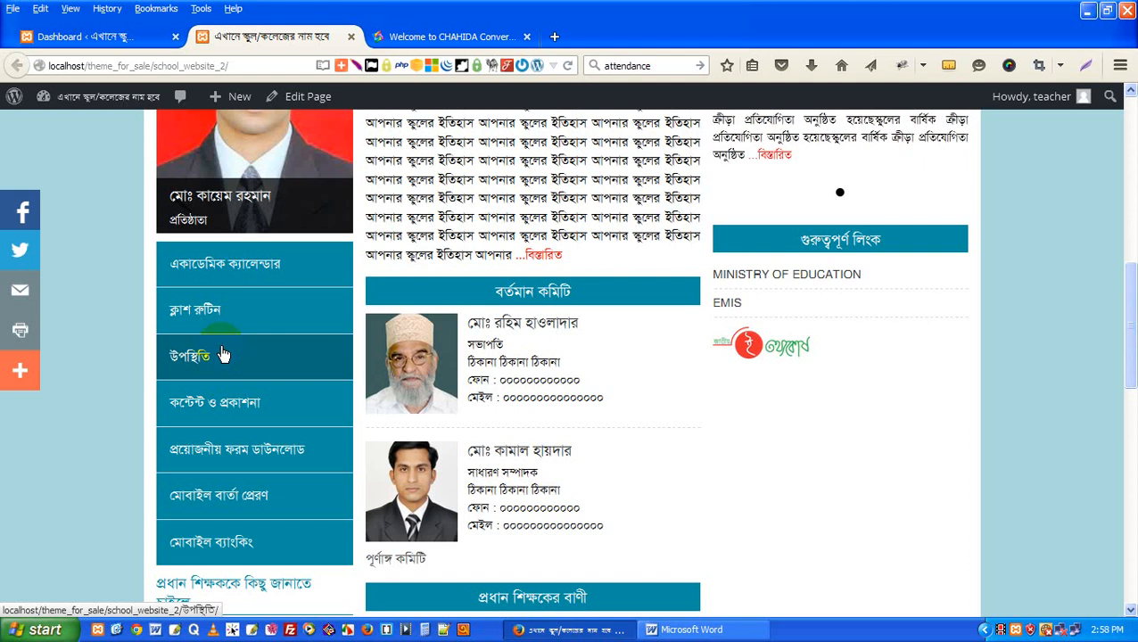
# Step: Open the উপস্থিতি (attendance) page from the links on the school website's homepage
pyautogui.click(222, 355)
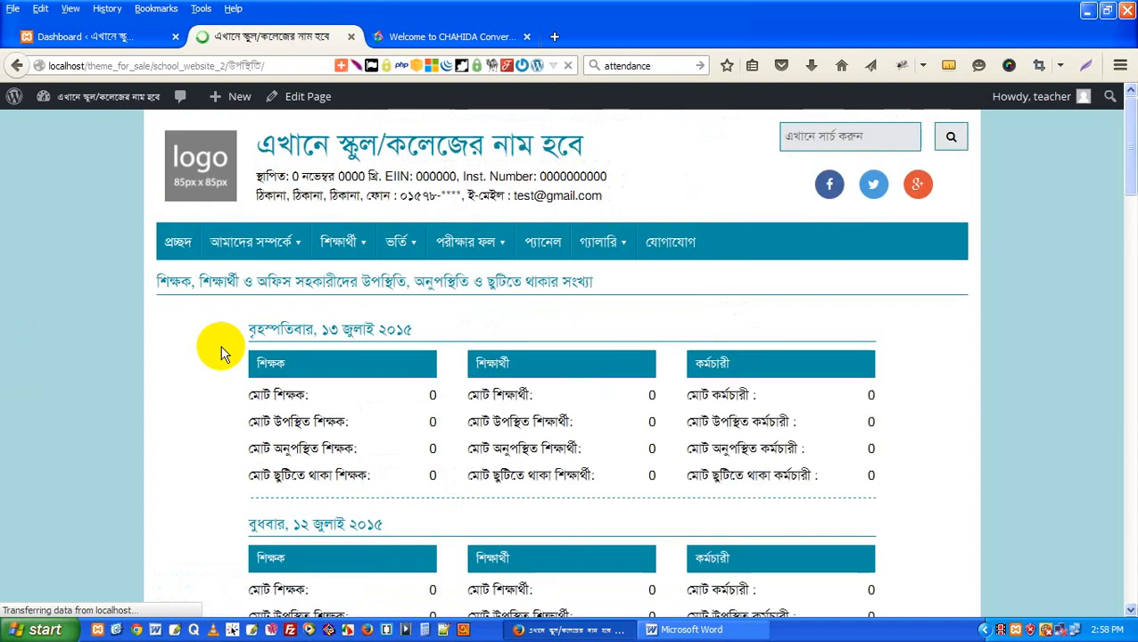
pyautogui.click(180, 245)
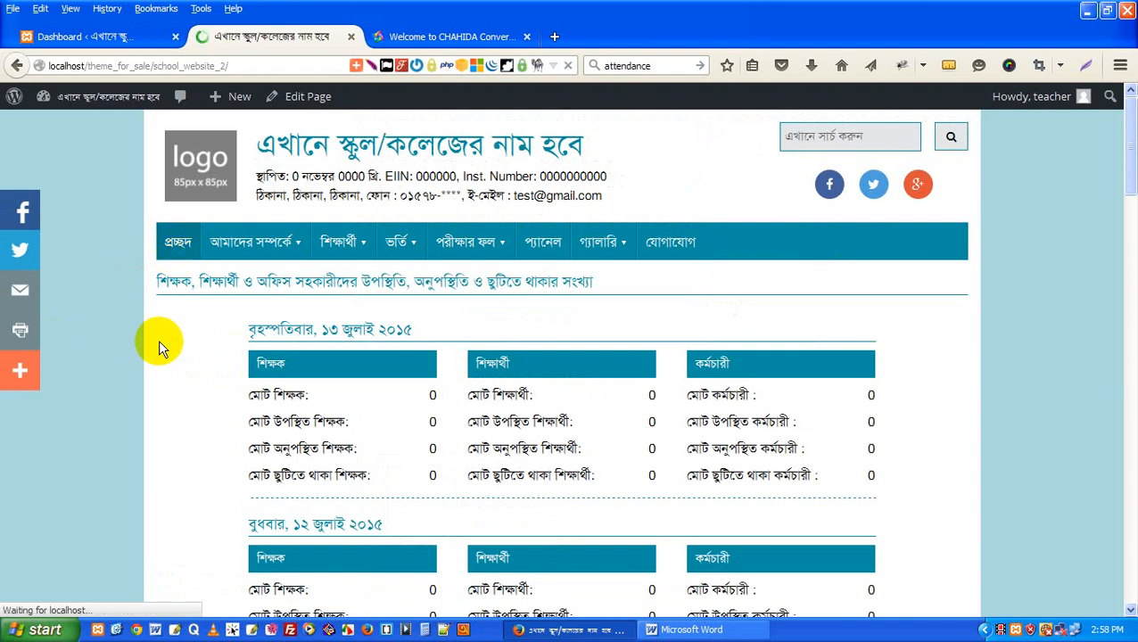
pyautogui.scroll(-5, 102, 380)
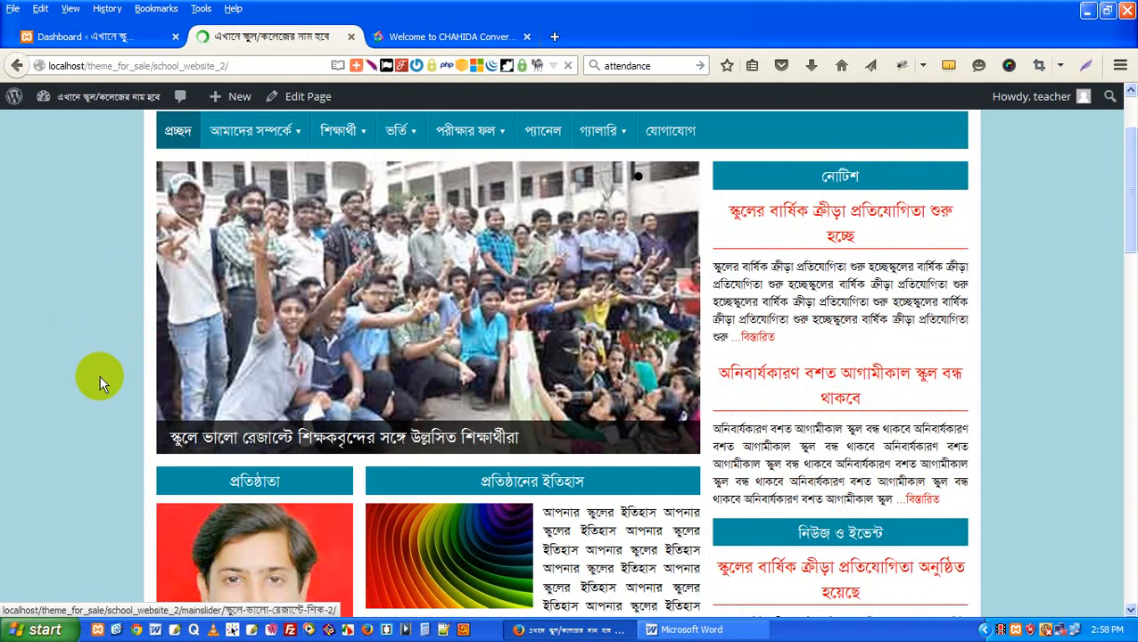
pyautogui.scroll(-1, 228, 448)
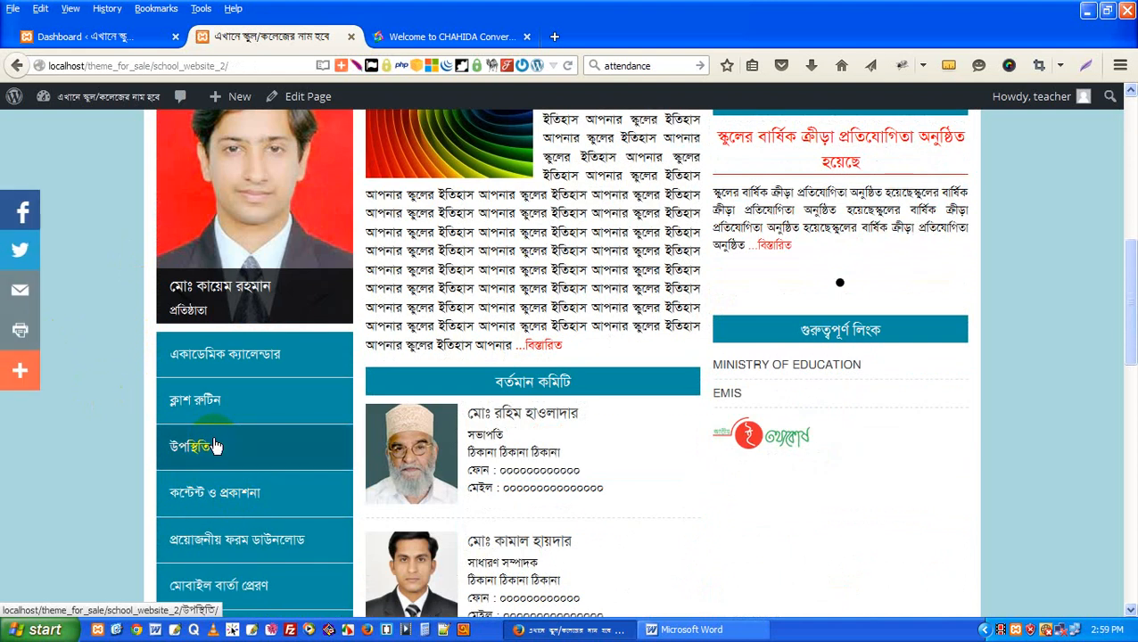
pyautogui.click(215, 450)
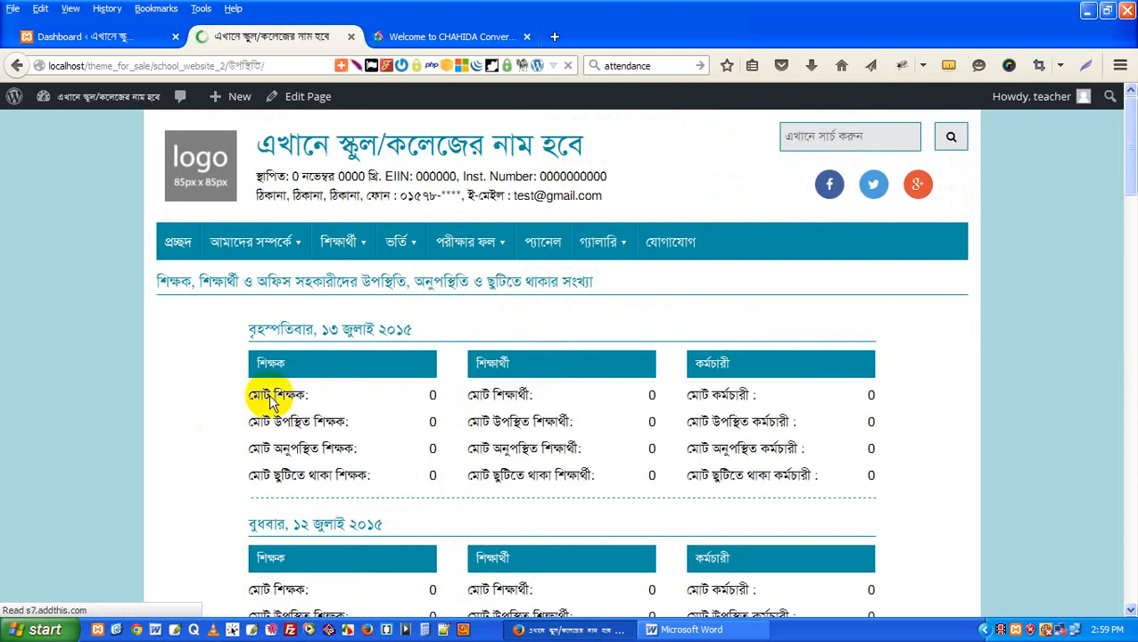
# Step: Examine the teacher, student and staff attendance categories listed under বৃহস্পতিবার, ১৩ জুলাই ২০১৫
pyautogui.scroll(-2, 374, 399)
pyautogui.moveTo(375, 399); pyautogui.dragTo(263, 385)
pyautogui.moveTo(276, 330); pyautogui.dragTo(457, 337)
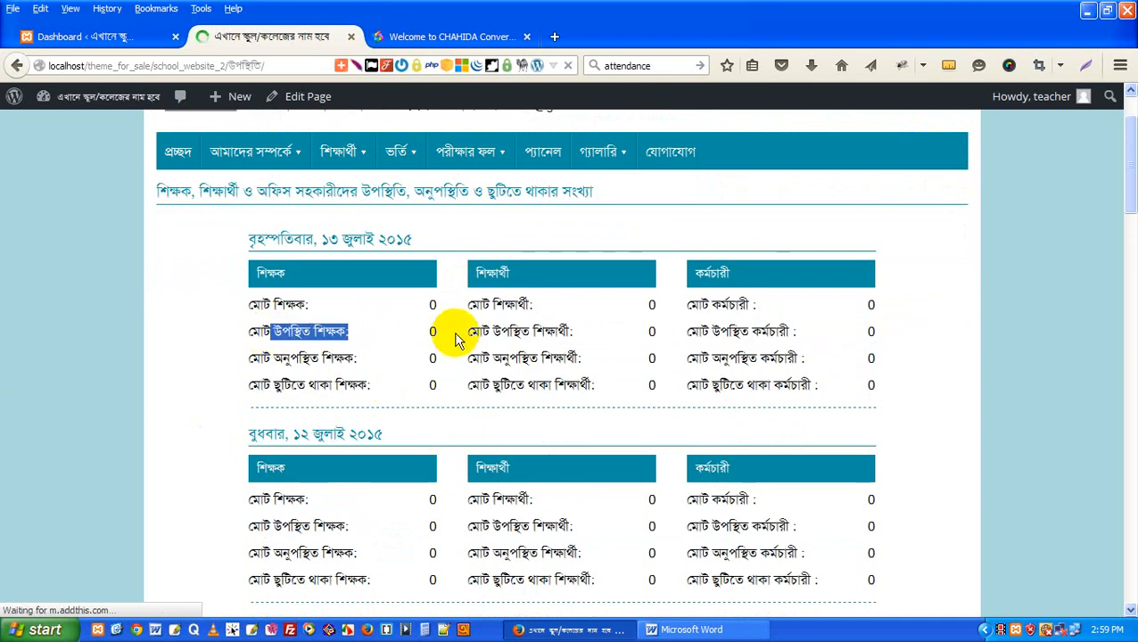
pyautogui.moveTo(269, 358); pyautogui.dragTo(415, 359)
pyautogui.moveTo(280, 384); pyautogui.dragTo(401, 384)
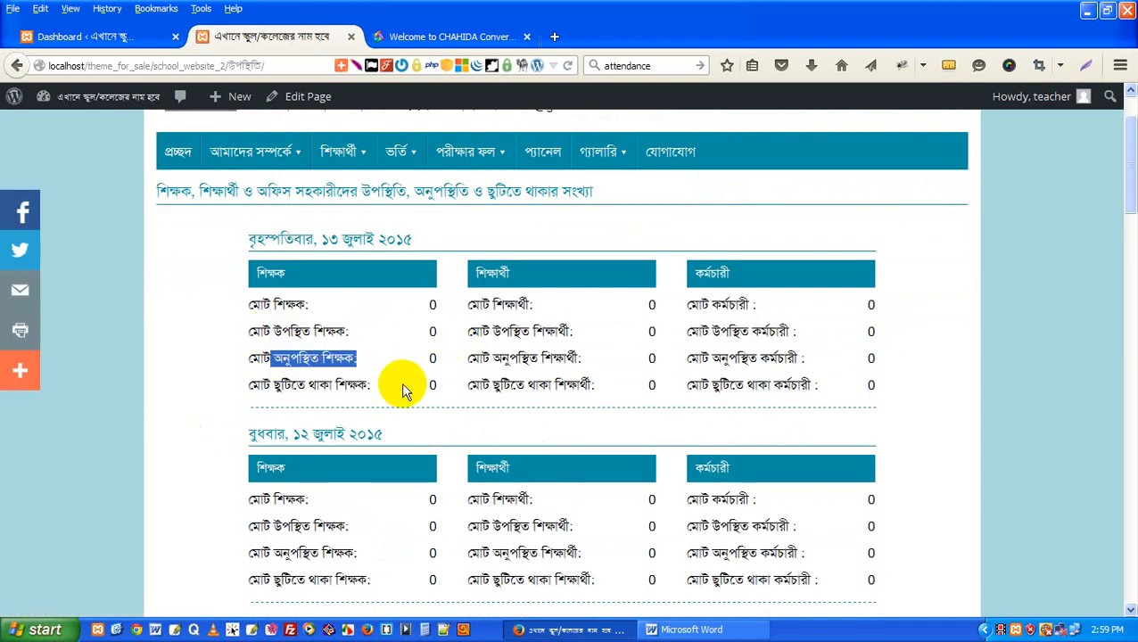
pyautogui.moveTo(471, 304); pyautogui.dragTo(554, 383)
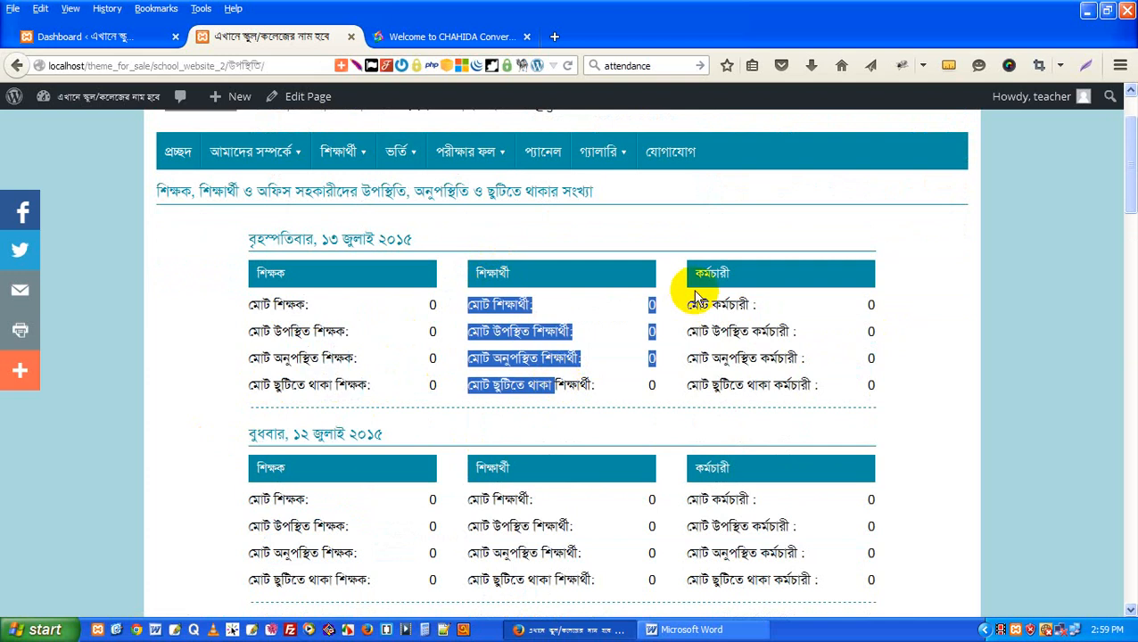
pyautogui.moveTo(702, 304); pyautogui.dragTo(776, 385)
pyautogui.click(776, 385)
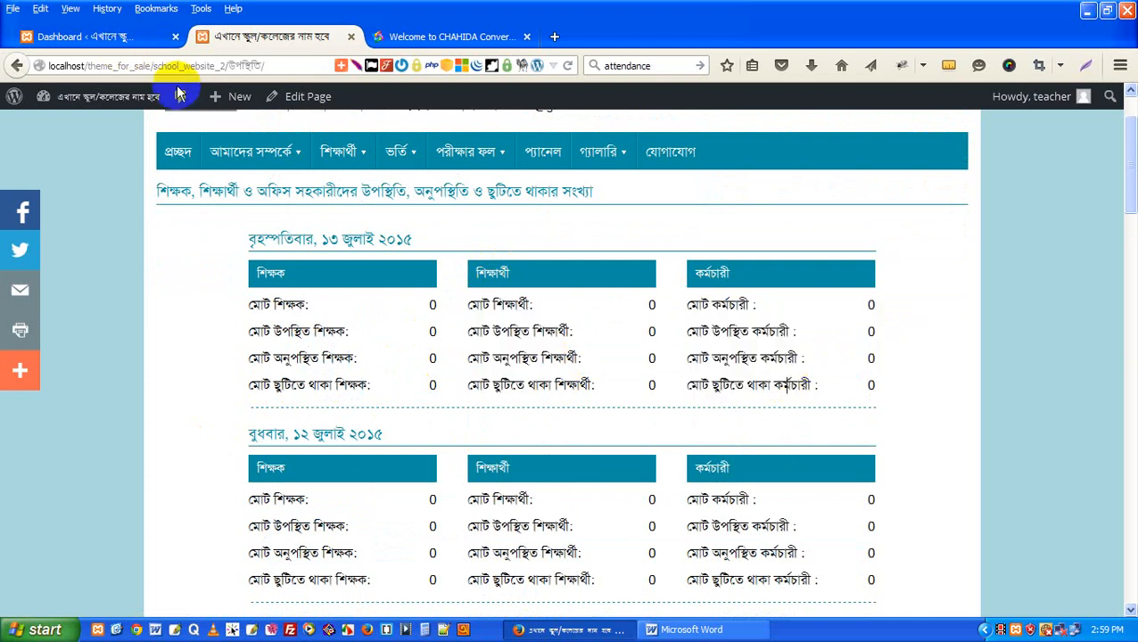
# Step: Move all existing উপস্থিতি posts to the trash in the WordPress dashboard and reload the public attendance page
pyautogui.click(103, 39)
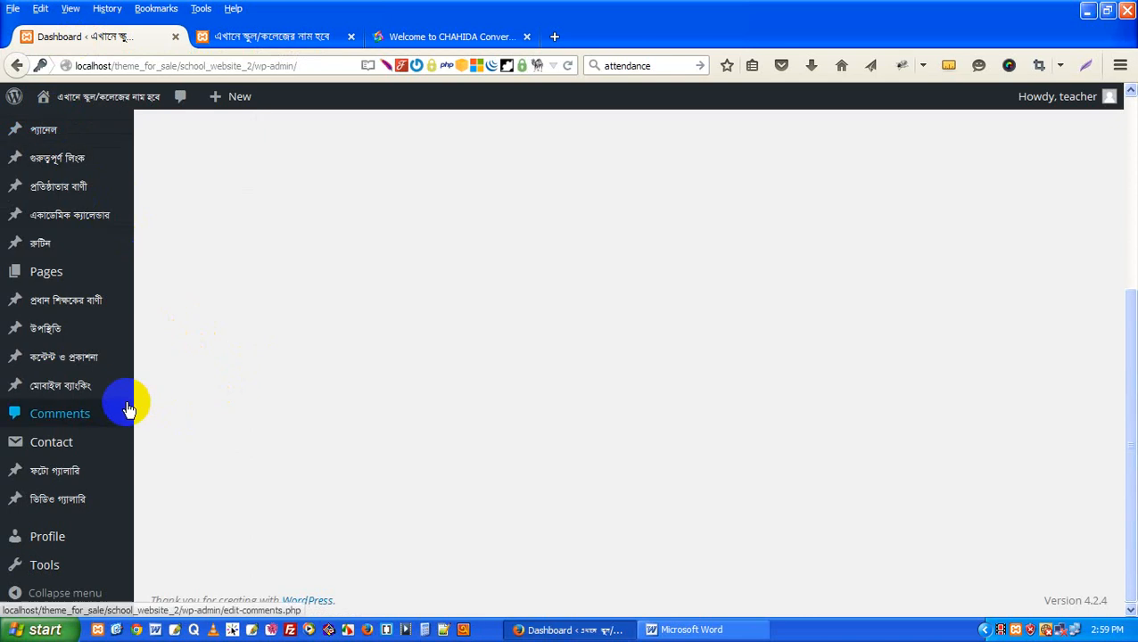
pyautogui.click(57, 332)
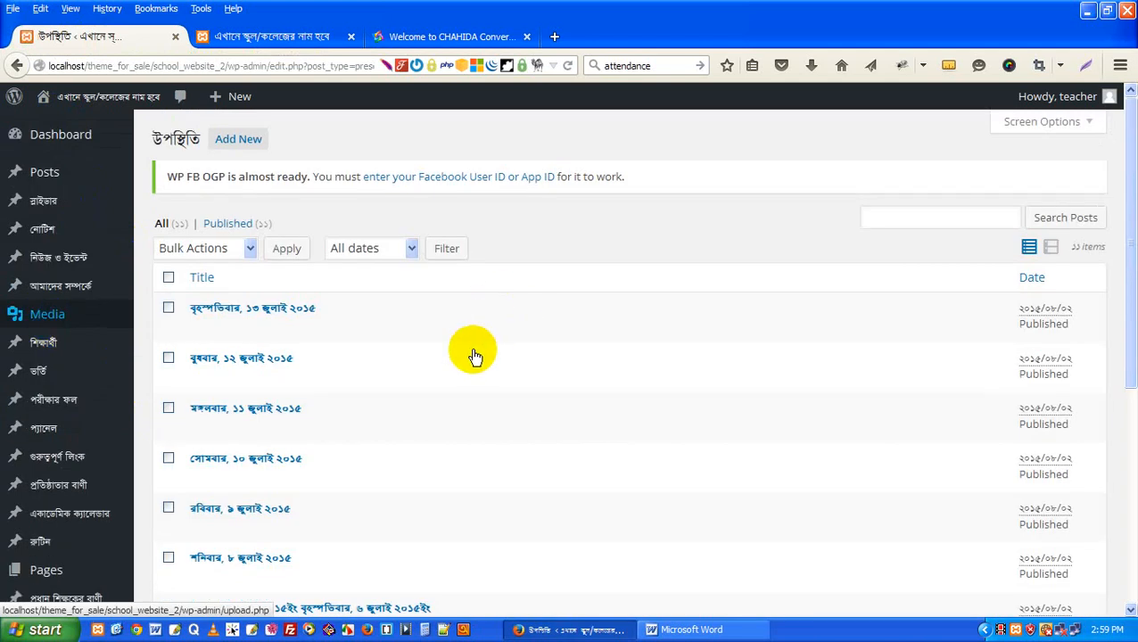
pyautogui.scroll(-5, 472, 365)
pyautogui.scroll(-3, 392, 386)
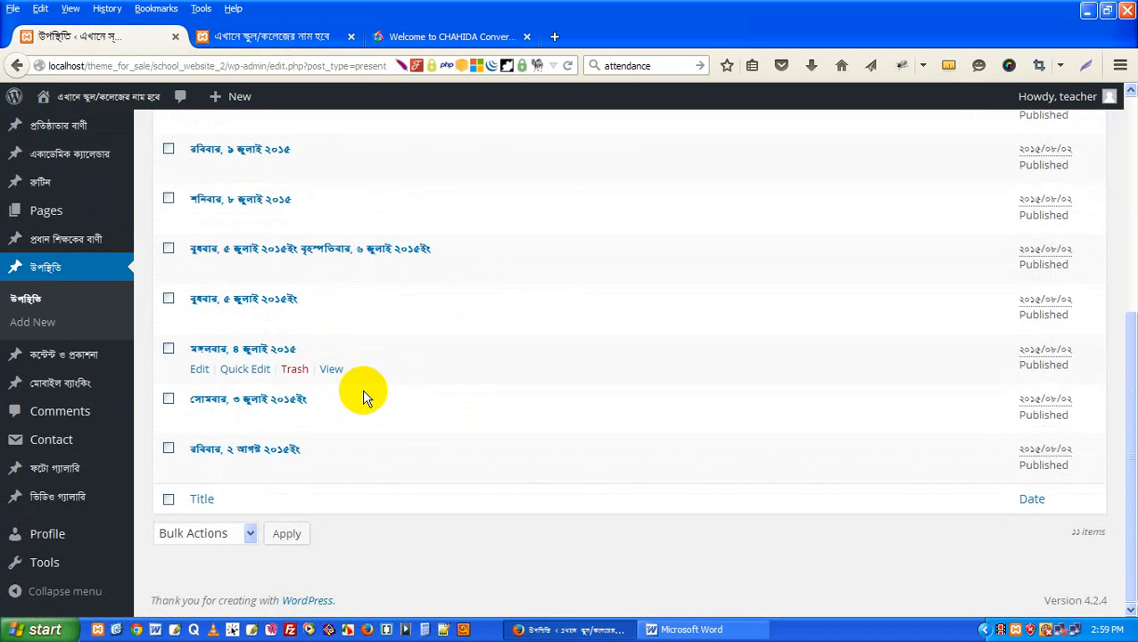
pyautogui.click(170, 501)
pyautogui.click(250, 535)
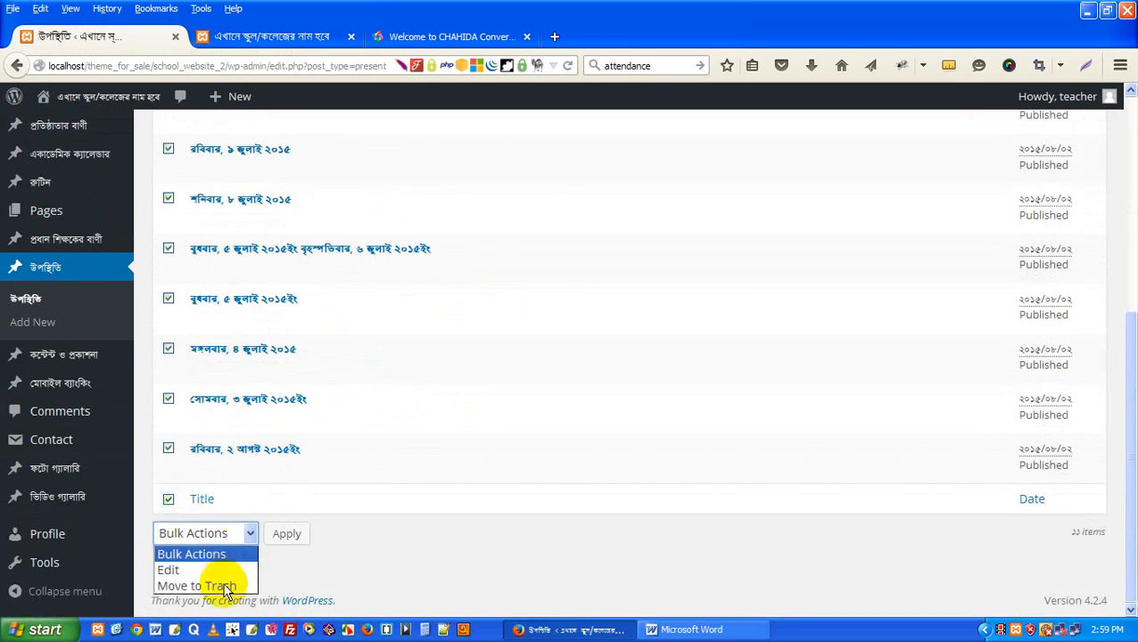
pyautogui.click(221, 584)
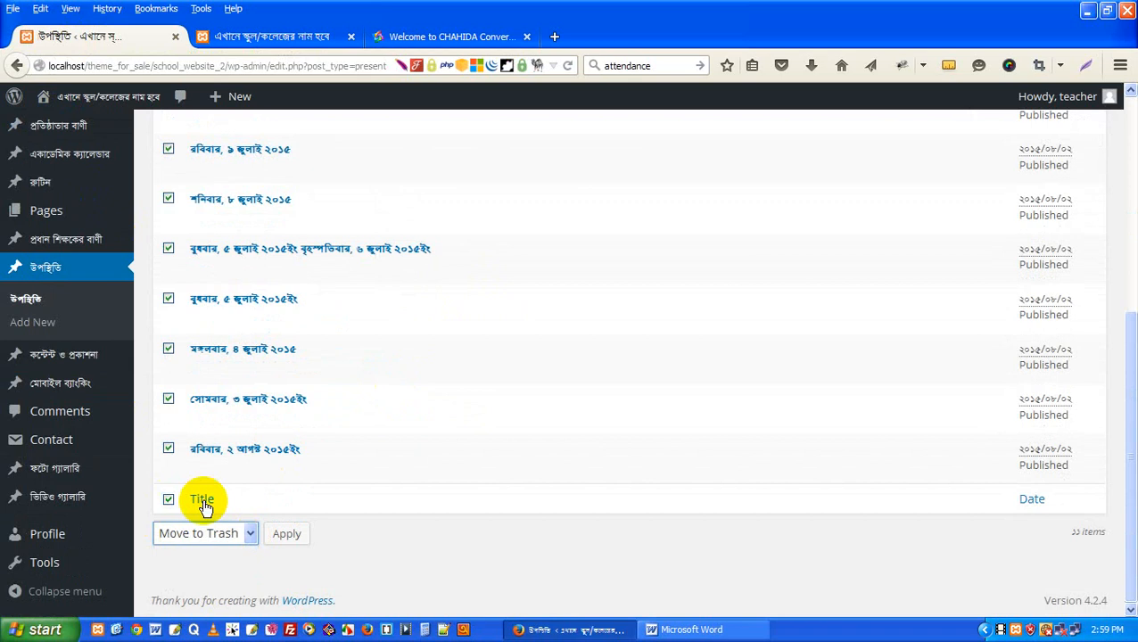
pyautogui.click(287, 535)
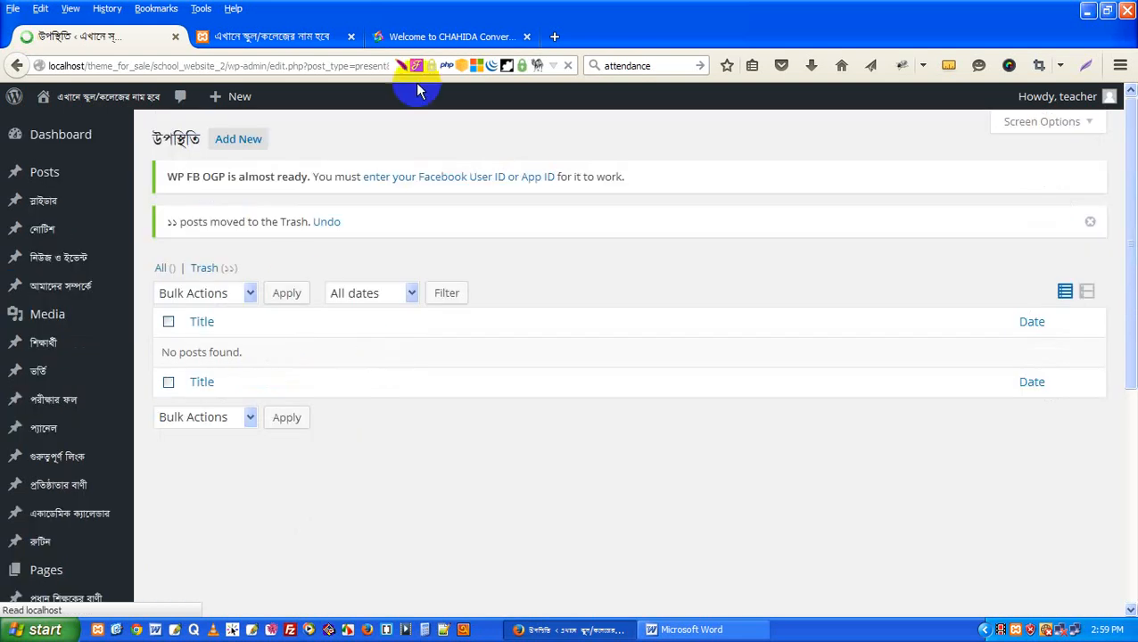
pyautogui.hotkey('ctrl', 'Tab')
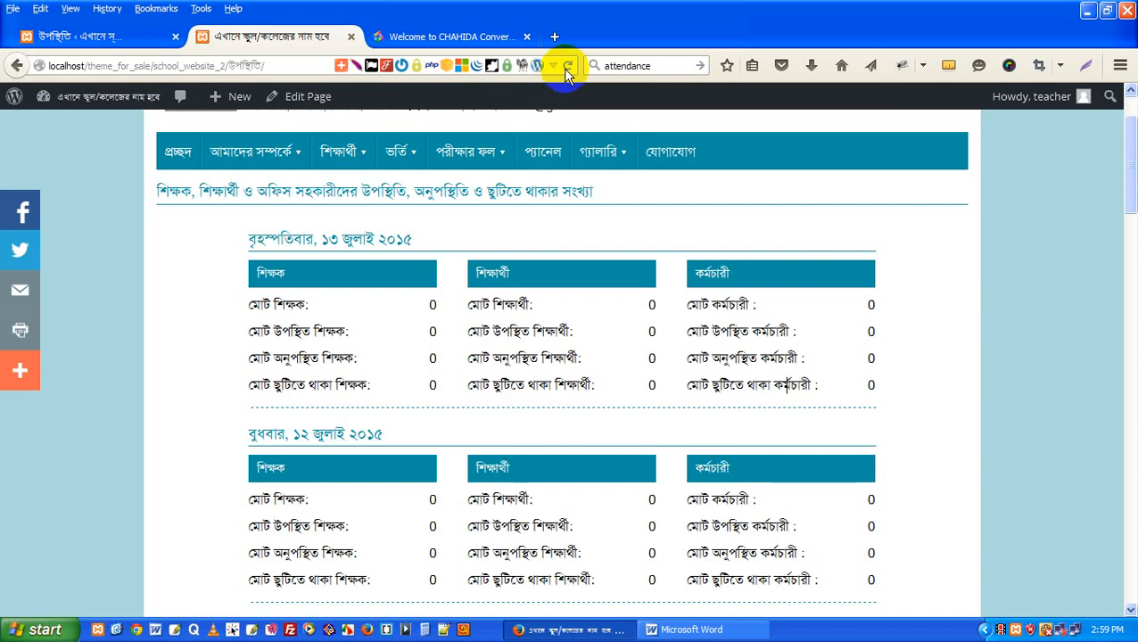
pyautogui.click(568, 66)
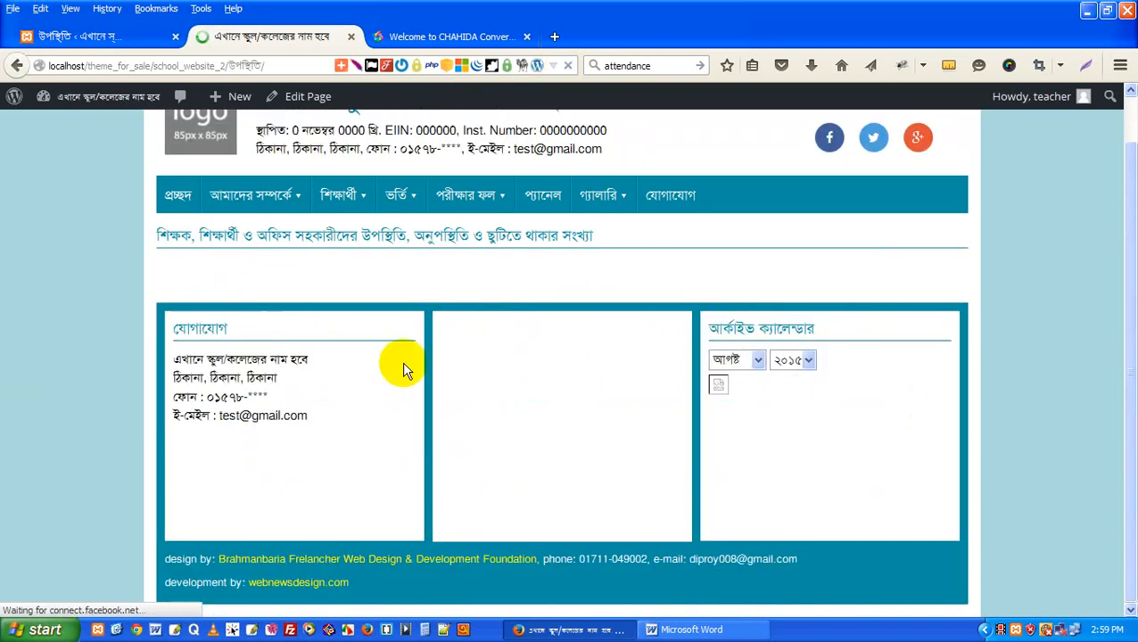
# Step: Start a new উপস্থিতি post and title it "মঙ্গলবার, ১১ আগস্ট ২০১৫", copying the text from the Chahida converter page
pyautogui.click(159, 44)
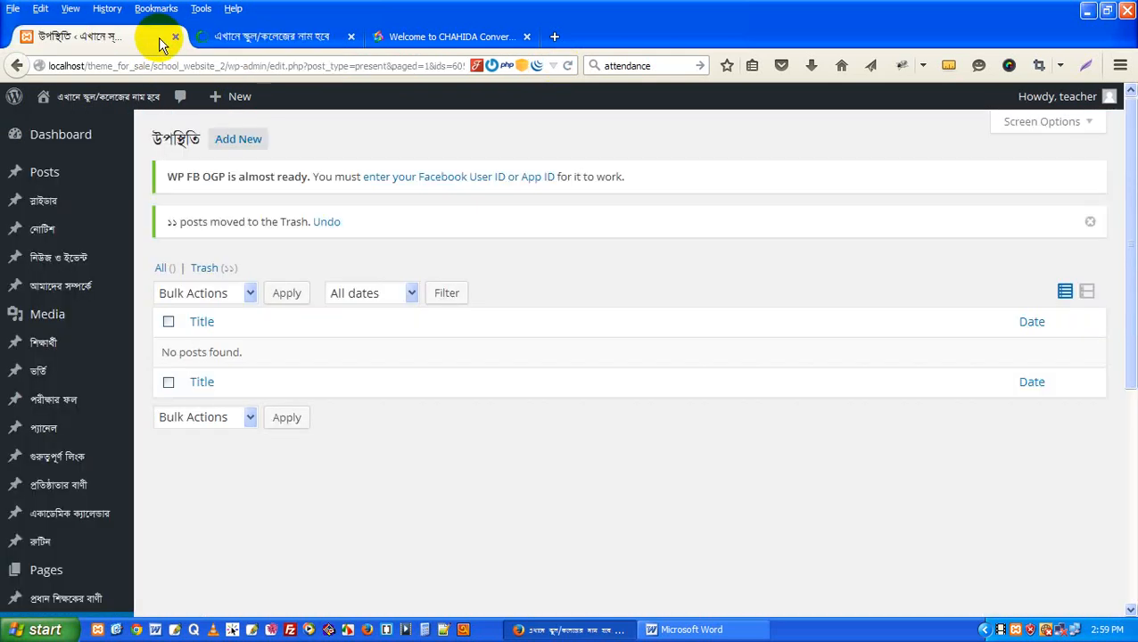
pyautogui.click(252, 143)
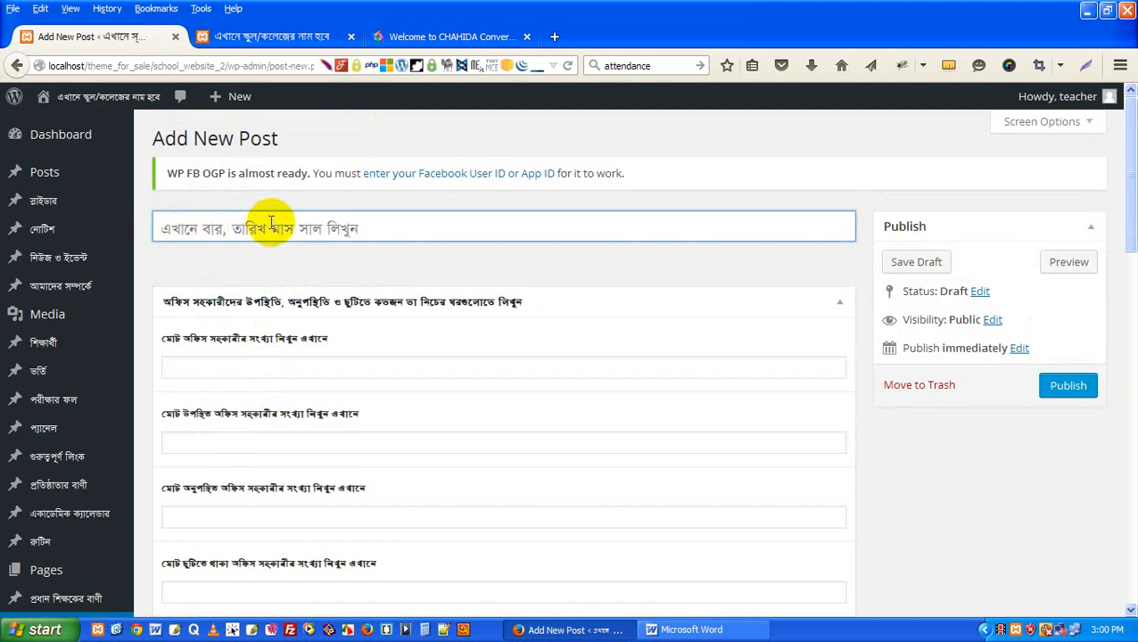
pyautogui.click(461, 37)
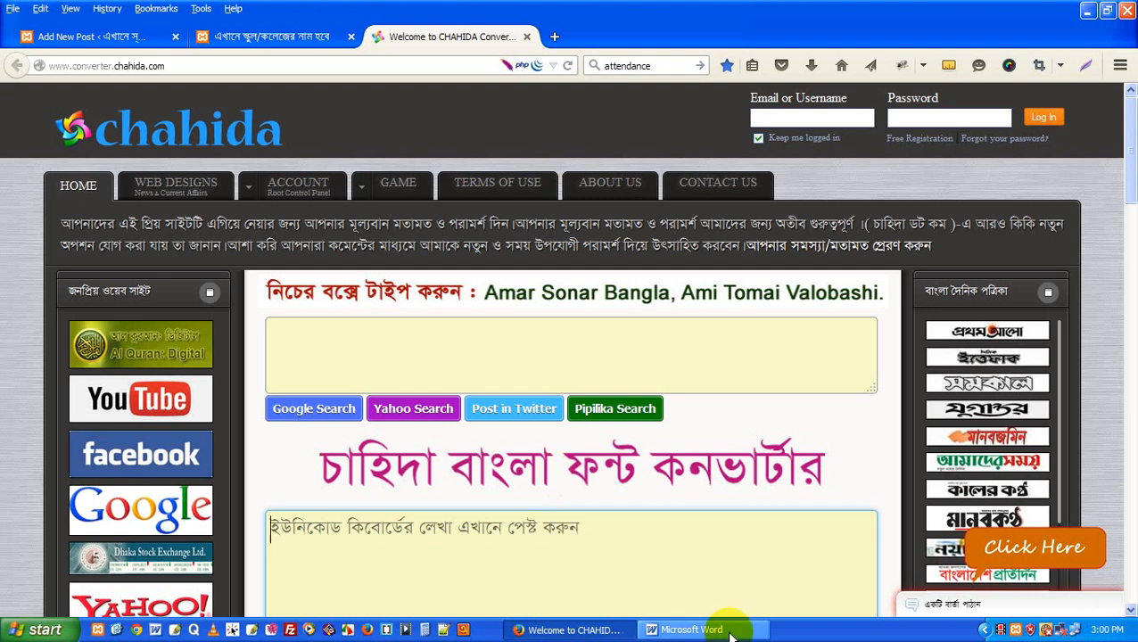
pyautogui.write('মঙ্গলবার, ১১ আগস্ট ২০১৫')
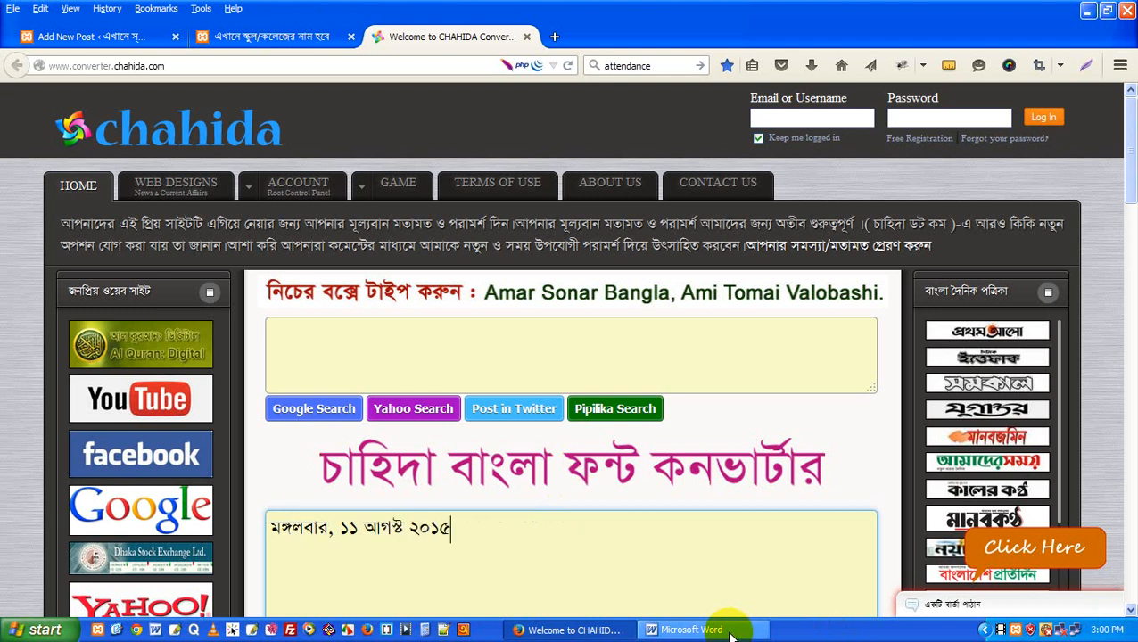
pyautogui.hotkey('ctrl', 'a')
pyautogui.hotkey('ctrl', 'c')
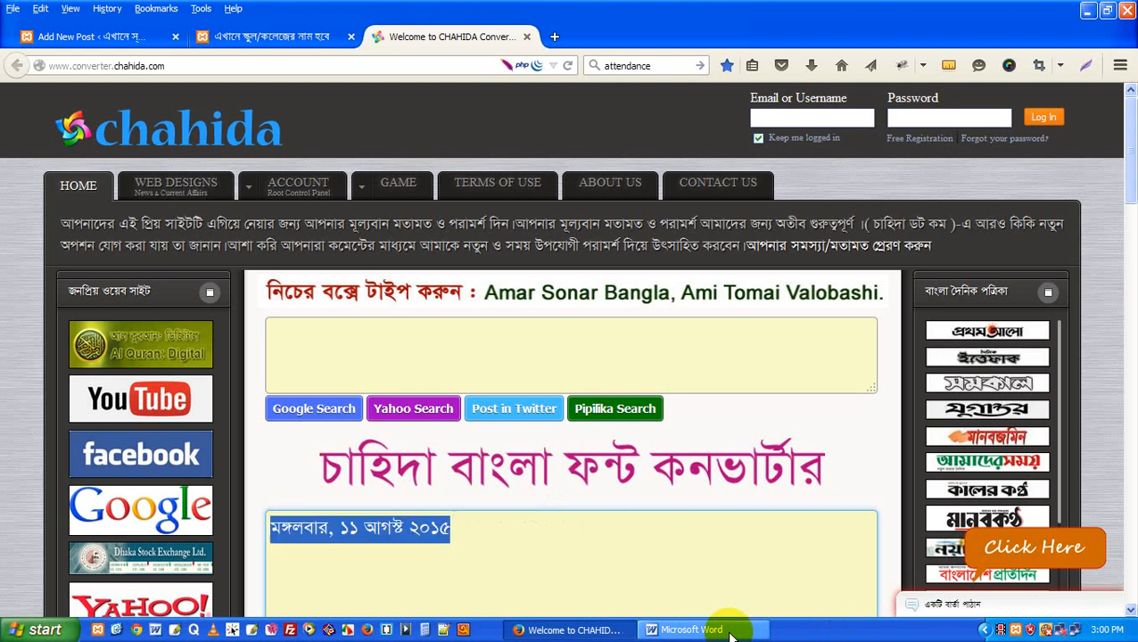
pyautogui.click(252, 39)
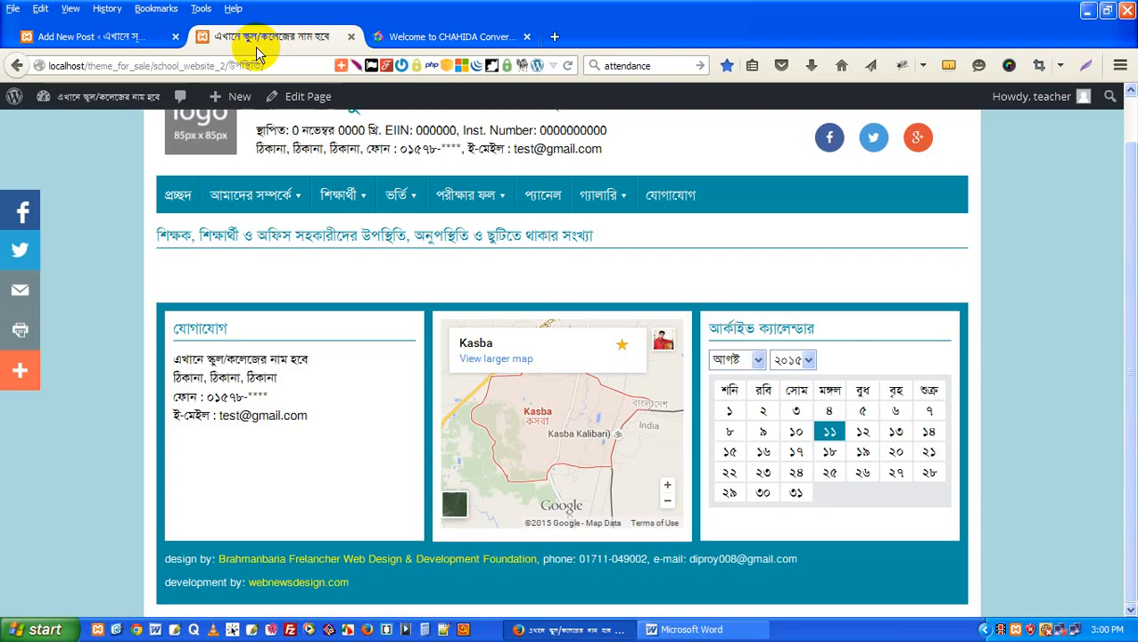
pyautogui.click(105, 37)
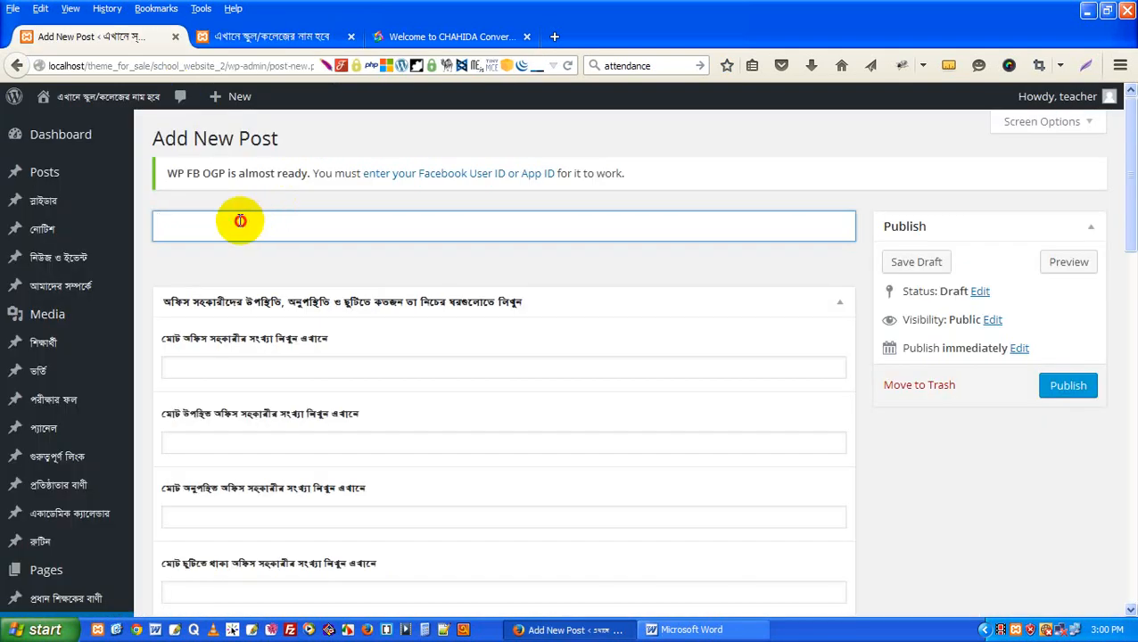
pyautogui.hotkey('ctrl', 'v')
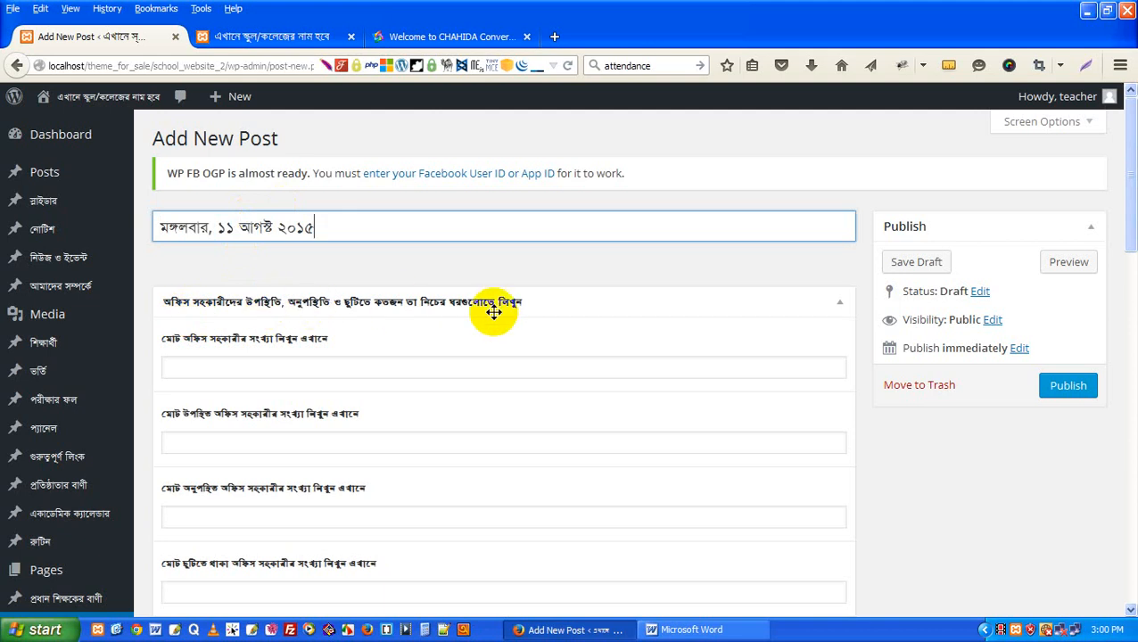
# Step: Move the teachers' attendance box above the office assistants' attendance box in the new post form
pyautogui.scroll(-2, 493, 312)
pyautogui.scroll(2, 417, 279)
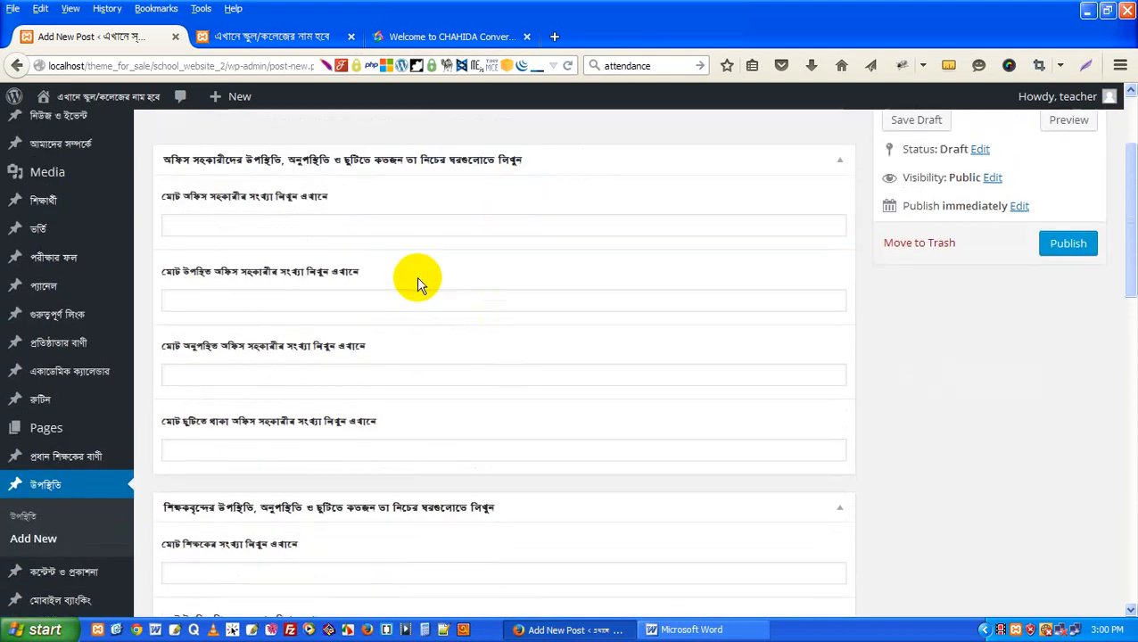
pyautogui.moveTo(409, 301); pyautogui.dragTo(399, 434)
pyautogui.scroll(4, 402, 420)
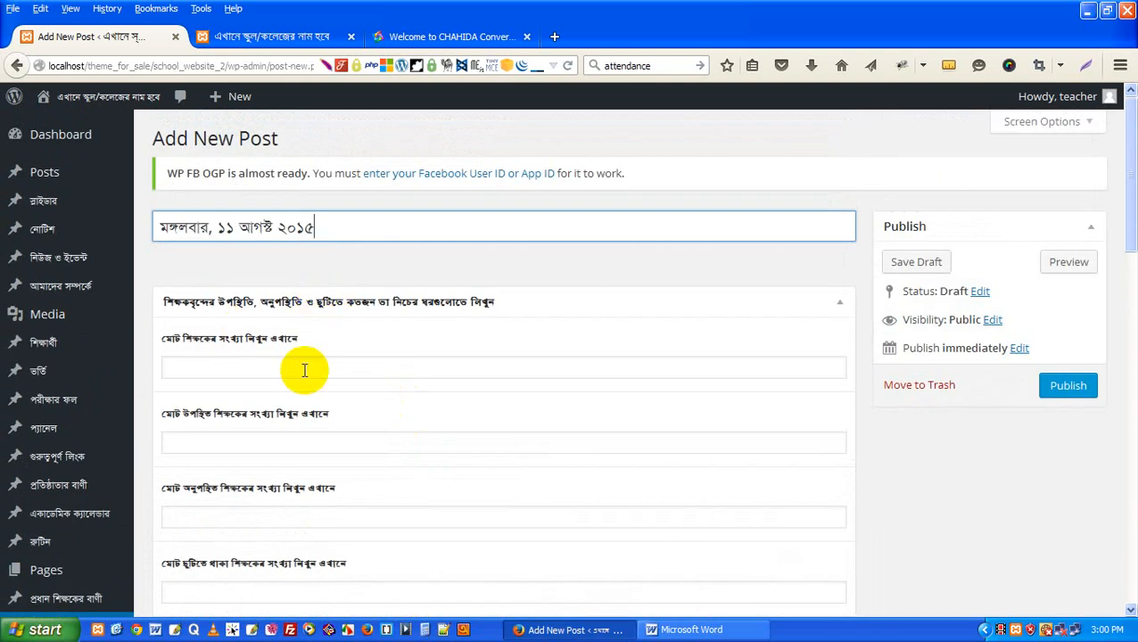
# Step: Write the teacher figures ২৫, ২২, ২ and ১ in the Chahida converter and paste them into the total teachers field
pyautogui.click(238, 371)
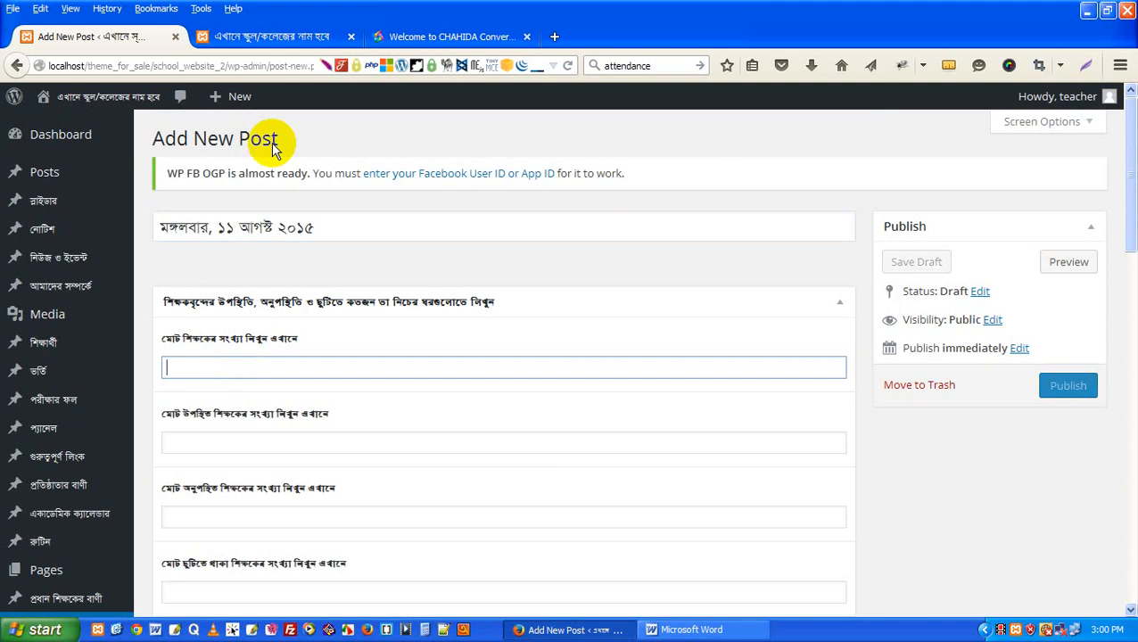
pyautogui.click(398, 36)
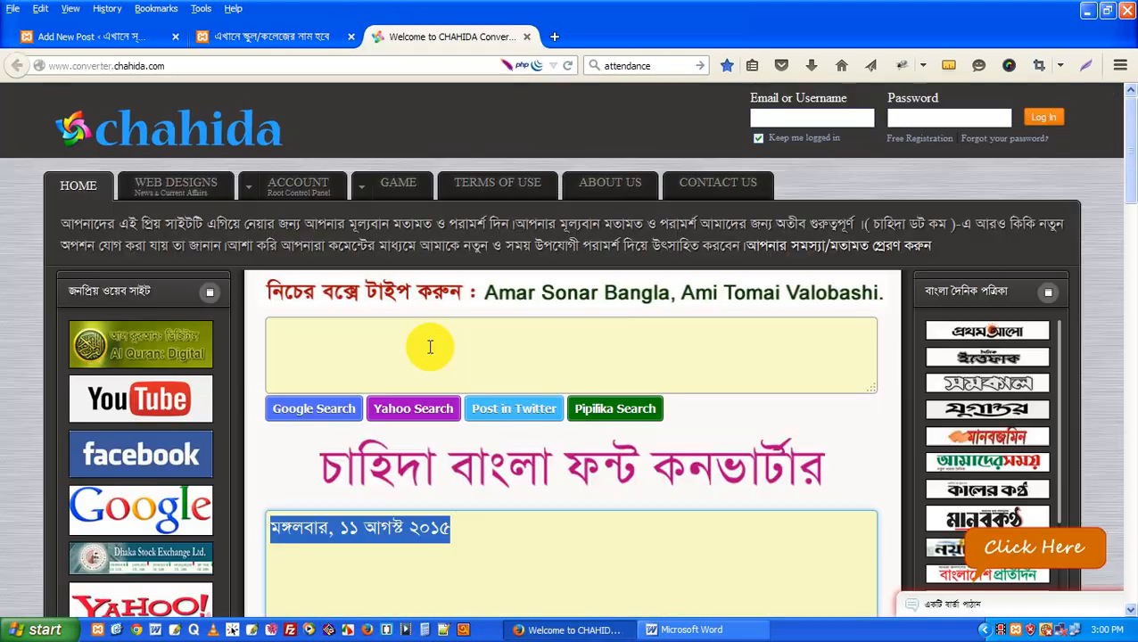
pyautogui.write('২')
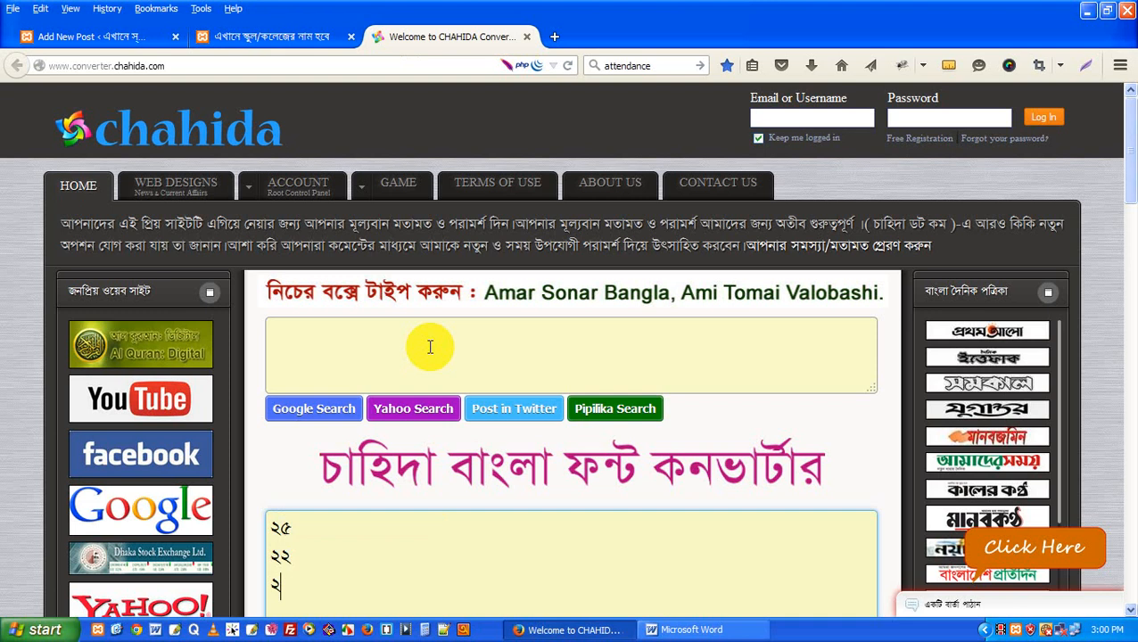
pyautogui.press('Return')
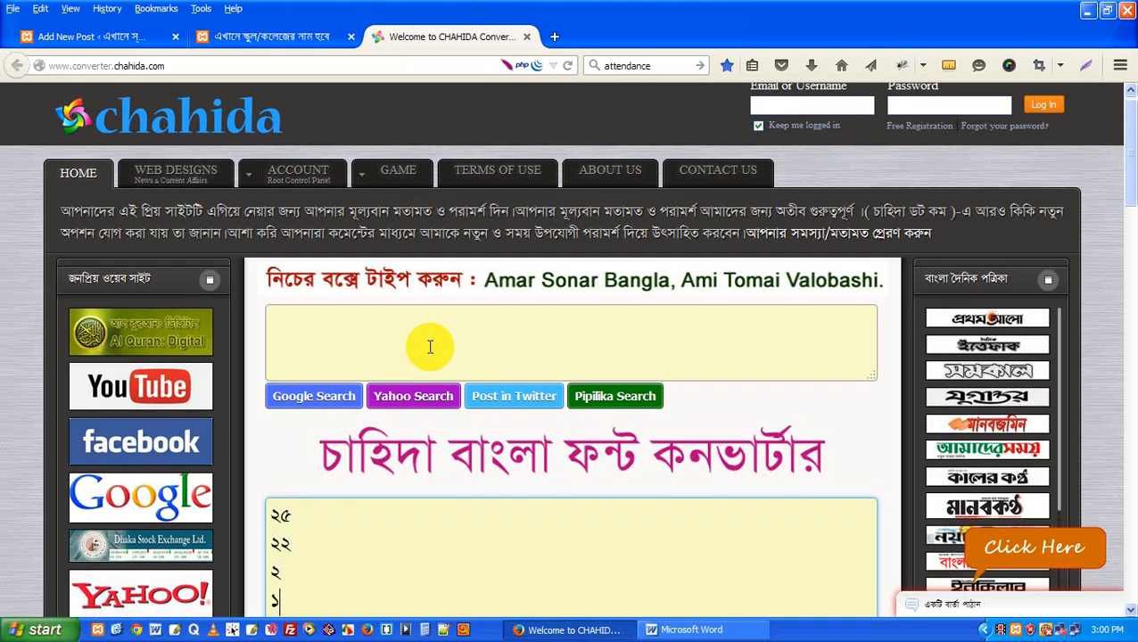
pyautogui.hotkey('ctrl', 'a')
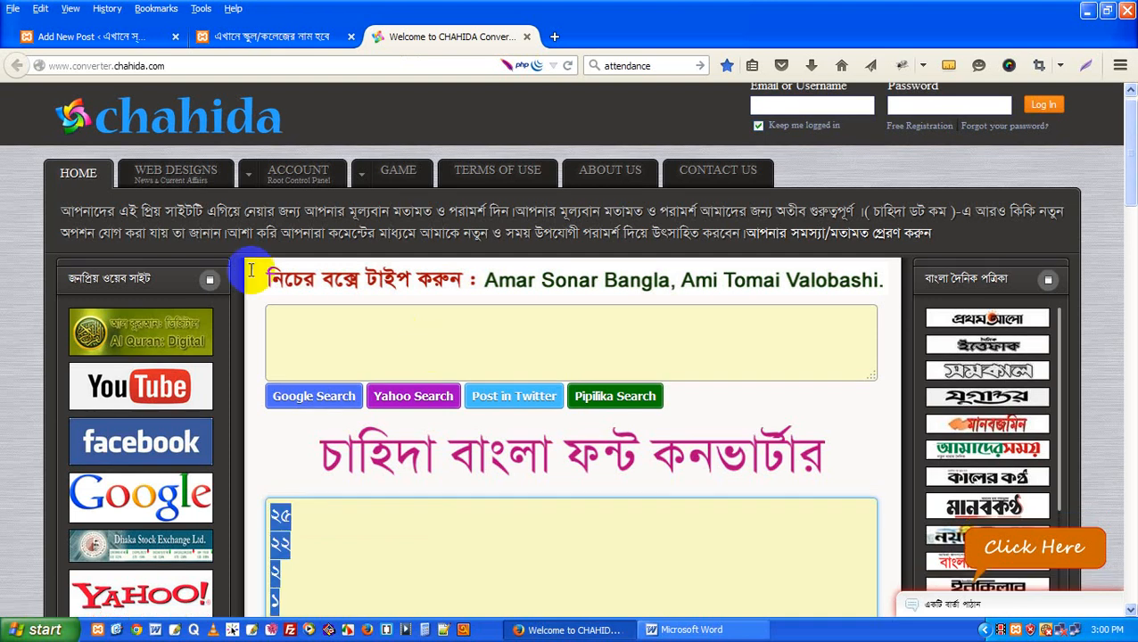
pyautogui.click(272, 36)
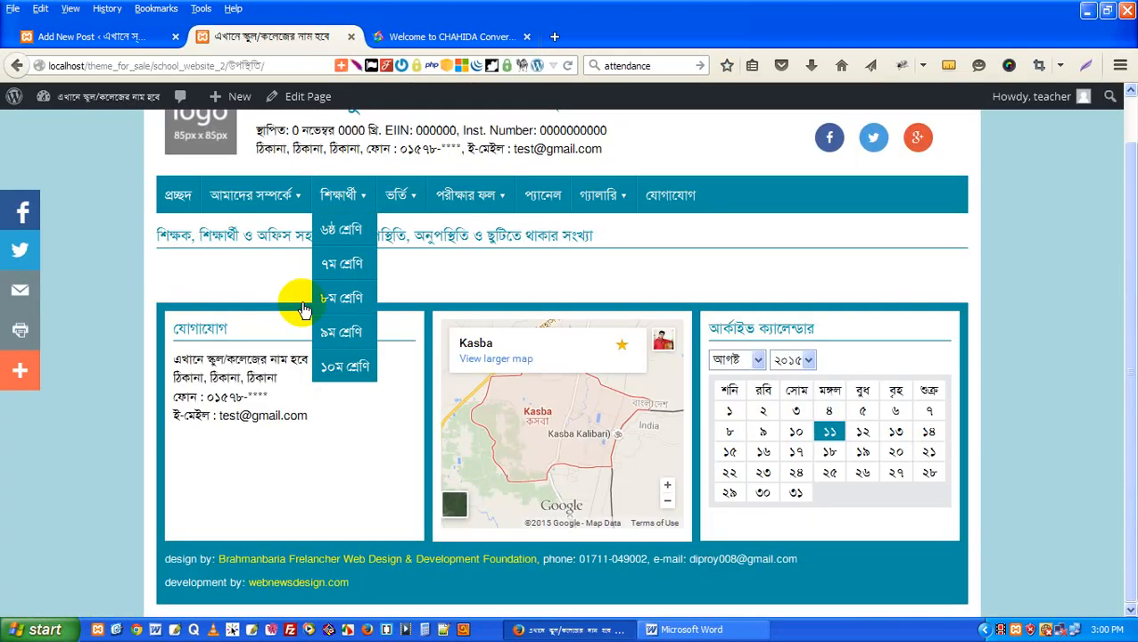
pyautogui.click(156, 37)
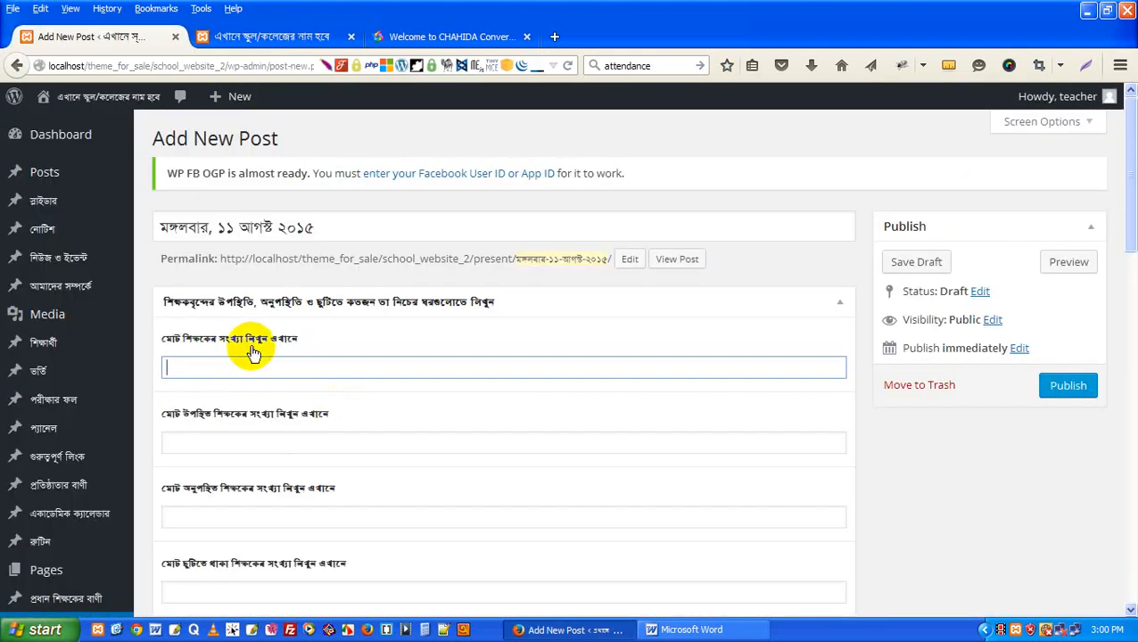
pyautogui.write('২৫ ২২ ১')
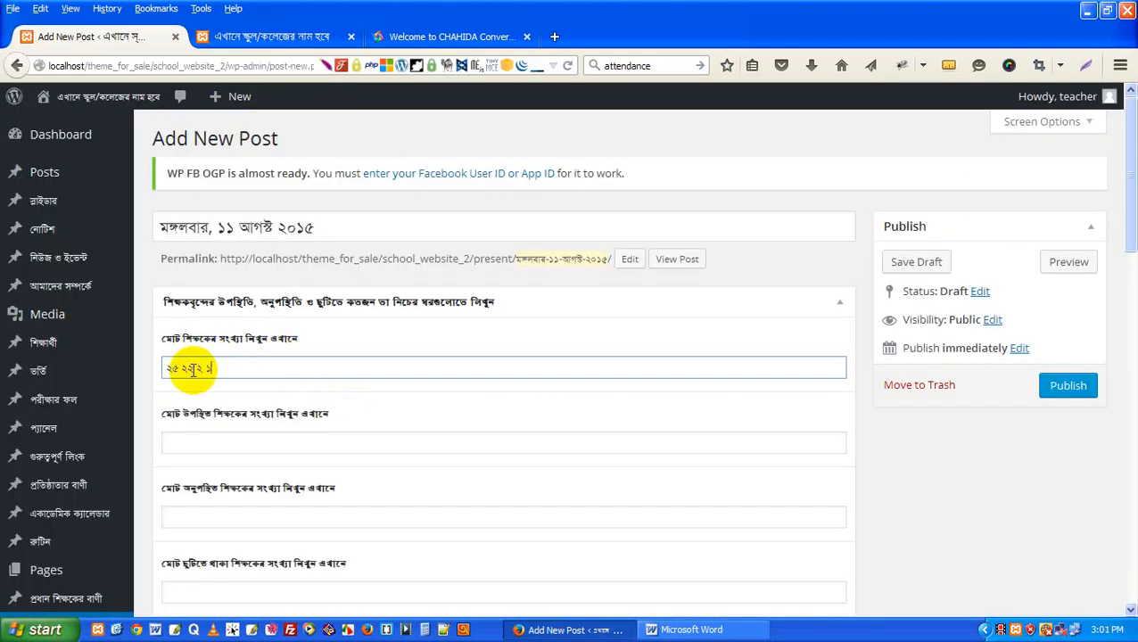
# Step: Keep only ২৫ in the total teachers field and set the present teachers to ২২, cutting out the remaining figures
pyautogui.moveTo(181, 368); pyautogui.dragTo(435, 370)
pyautogui.press('BackSpace')
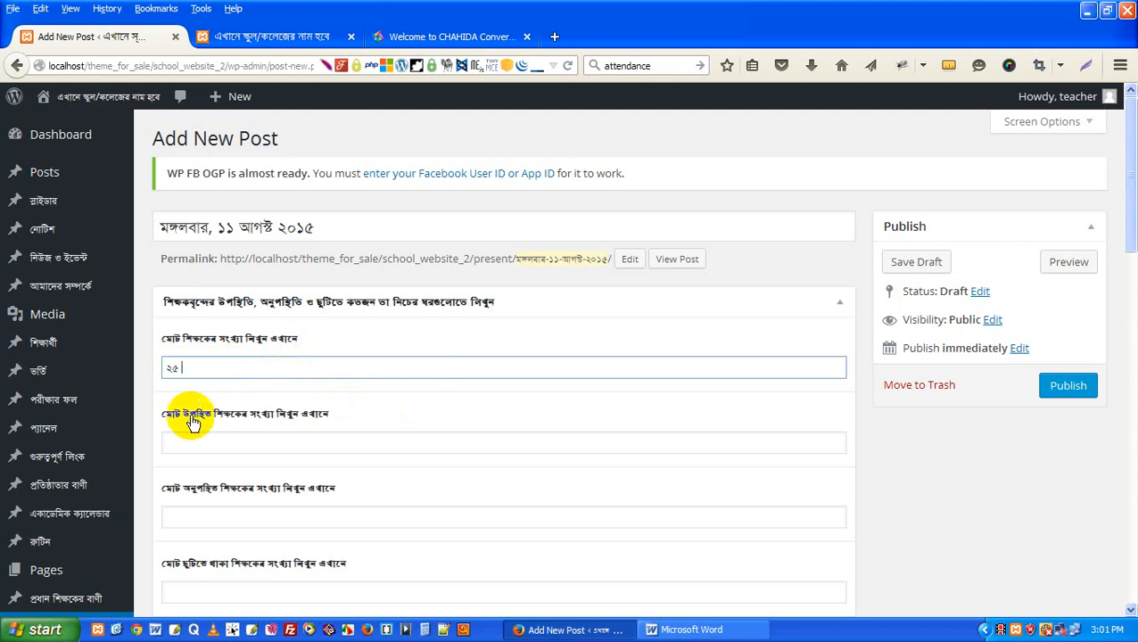
pyautogui.click(208, 442)
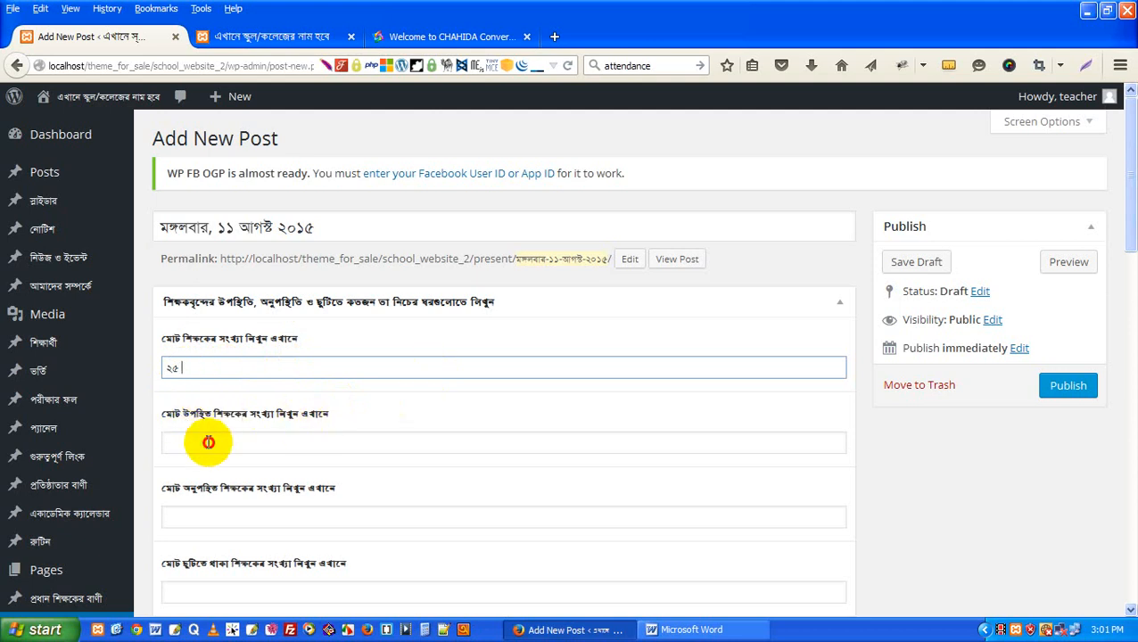
pyautogui.write('২২ ২ ১')
pyautogui.moveTo(179, 444); pyautogui.dragTo(315, 447)
pyautogui.press('BackSpace')
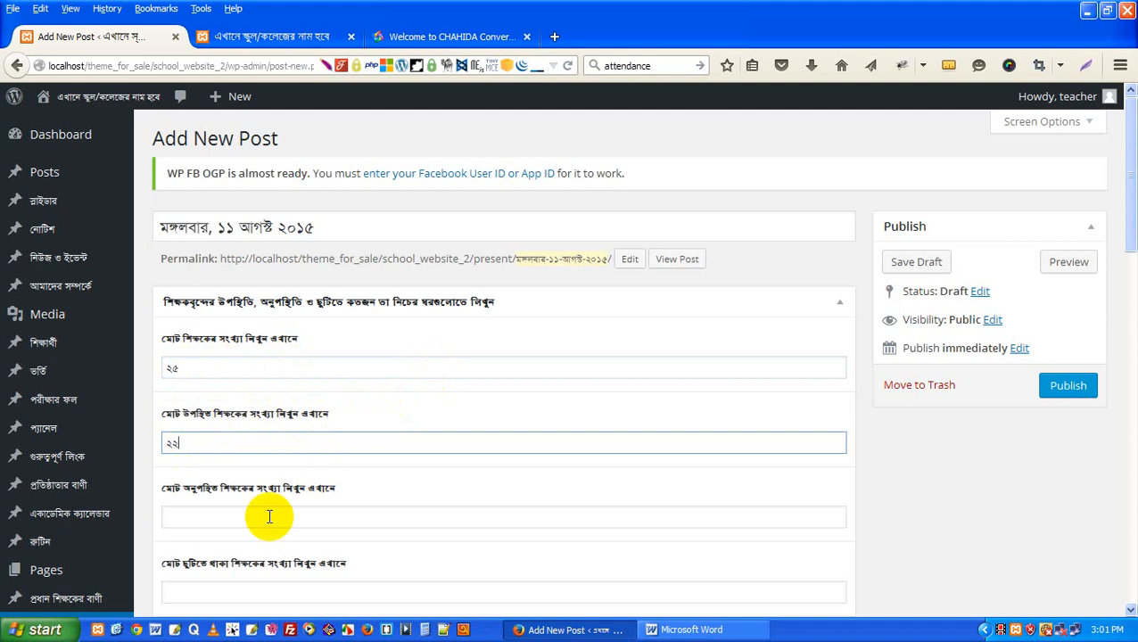
# Step: Set the absent teachers to ১ and the teachers on leave to ২
pyautogui.click(205, 516)
pyautogui.write('৩')
pyautogui.press('BackSpace')
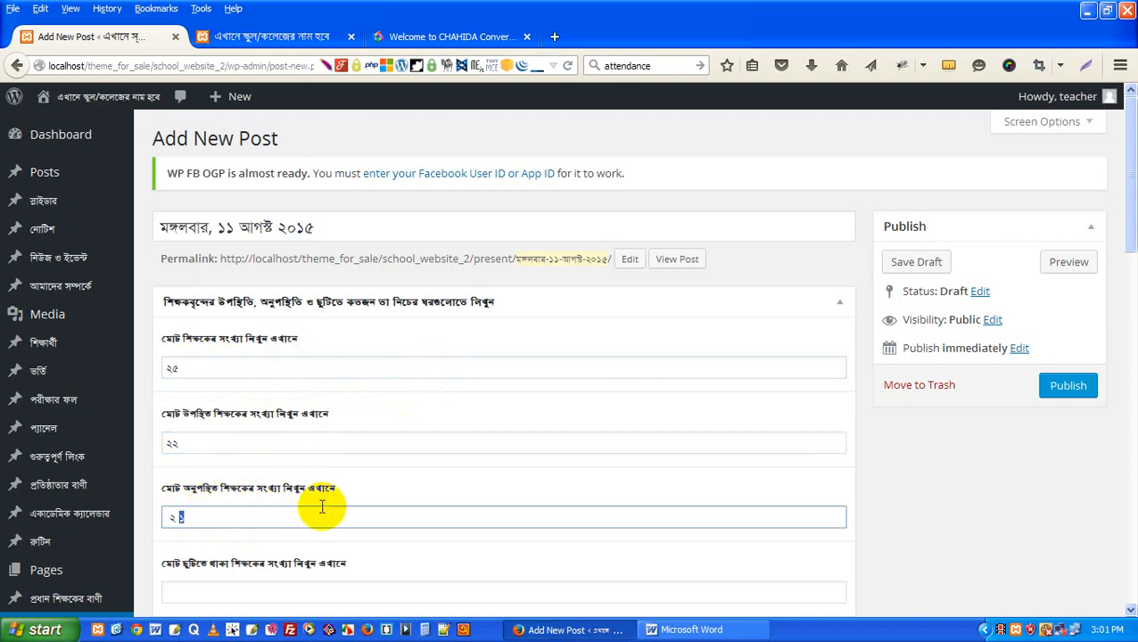
pyautogui.scroll(-2, 323, 501)
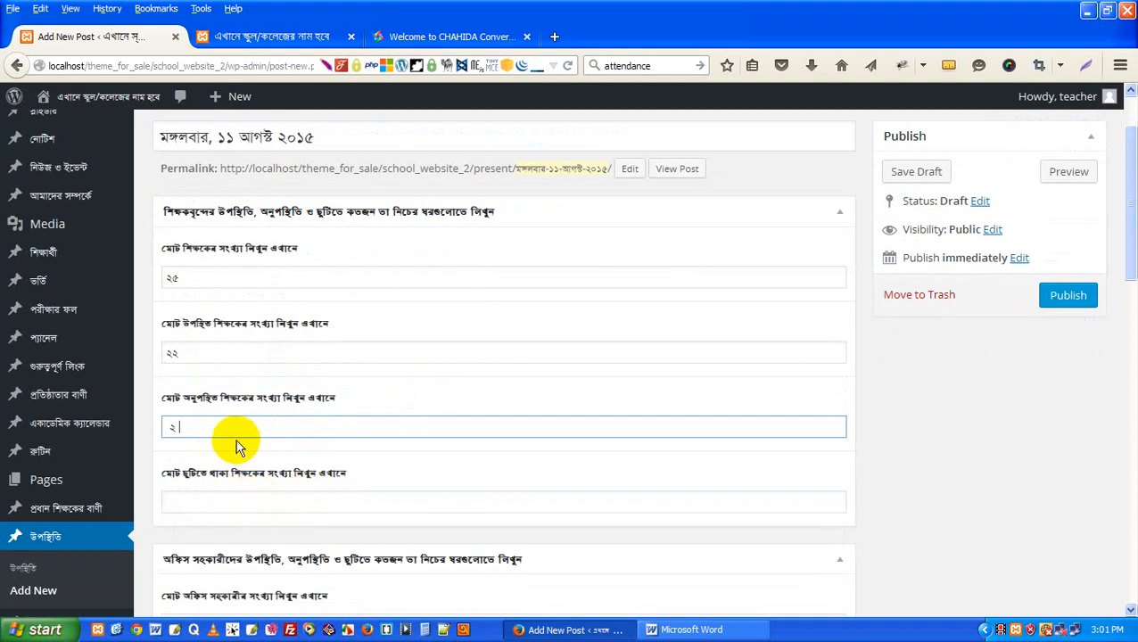
pyautogui.doubleClick(190, 428)
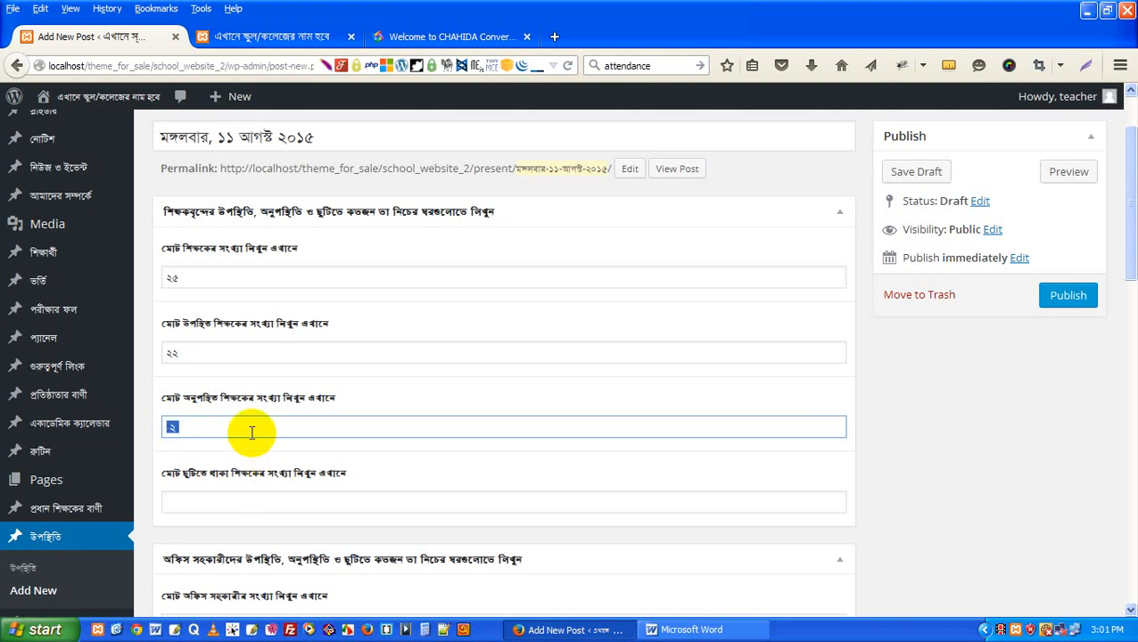
pyautogui.press('BackSpace')
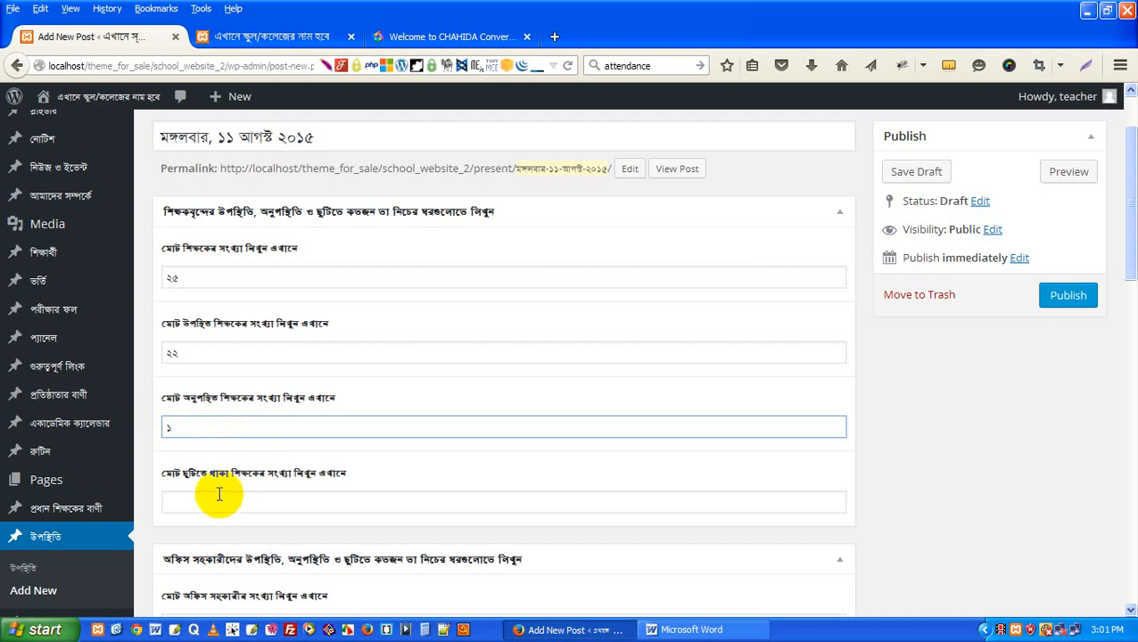
pyautogui.click(208, 500)
pyautogui.write('২')
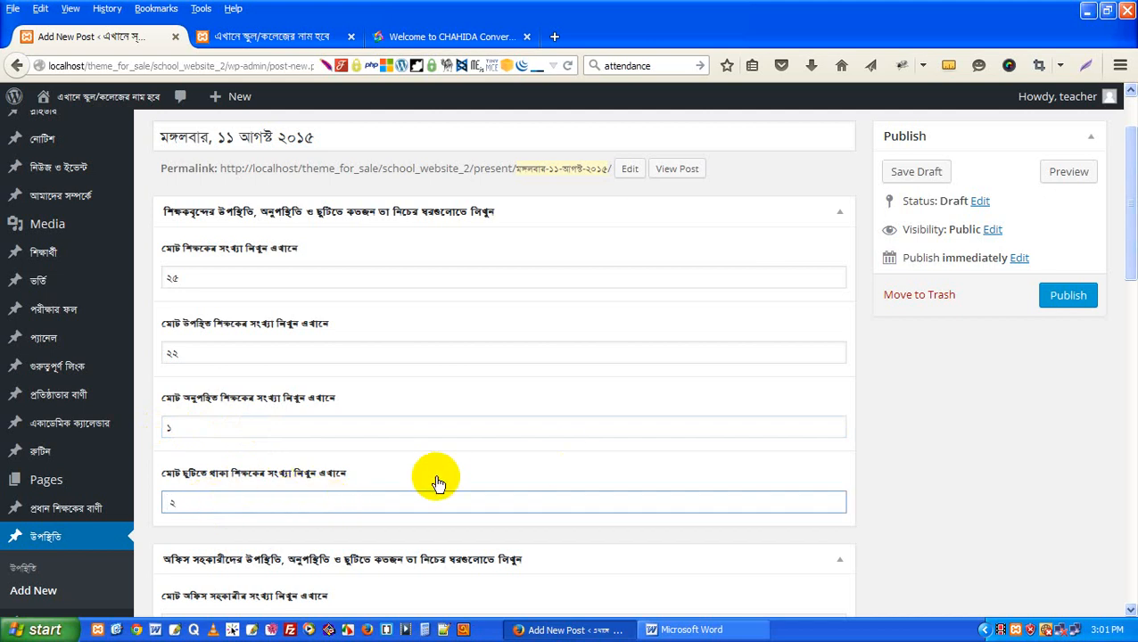
# Step: Write the office assistants' figures ৫, ৪, ১ and ০ in the Chahida converter, copy them and return to the post form
pyautogui.scroll(-4, 594, 398)
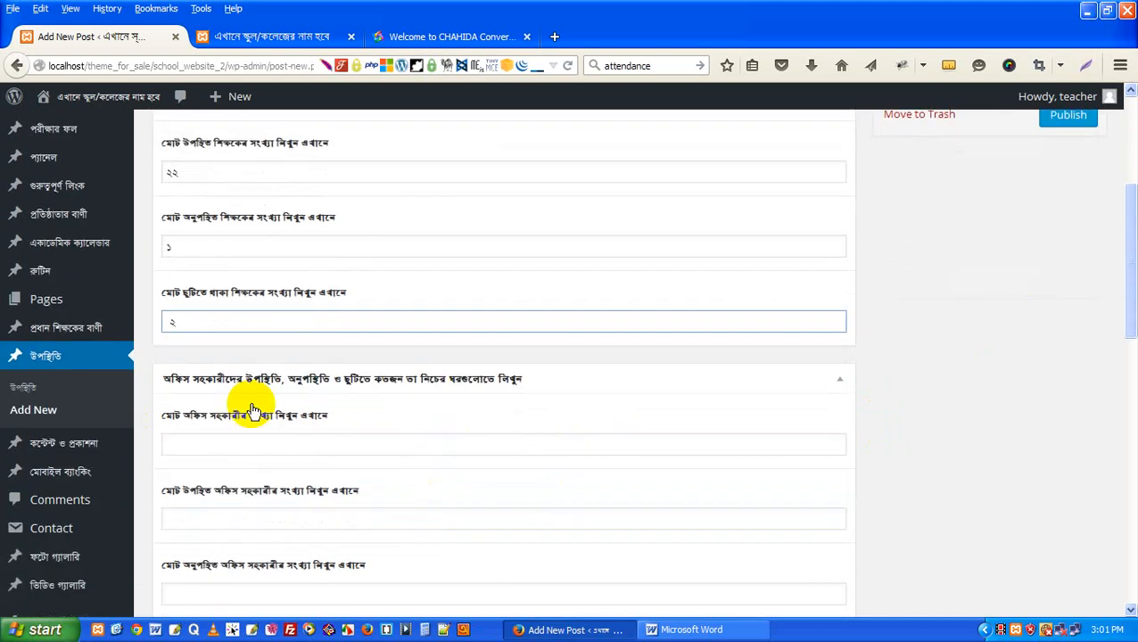
pyautogui.click(419, 37)
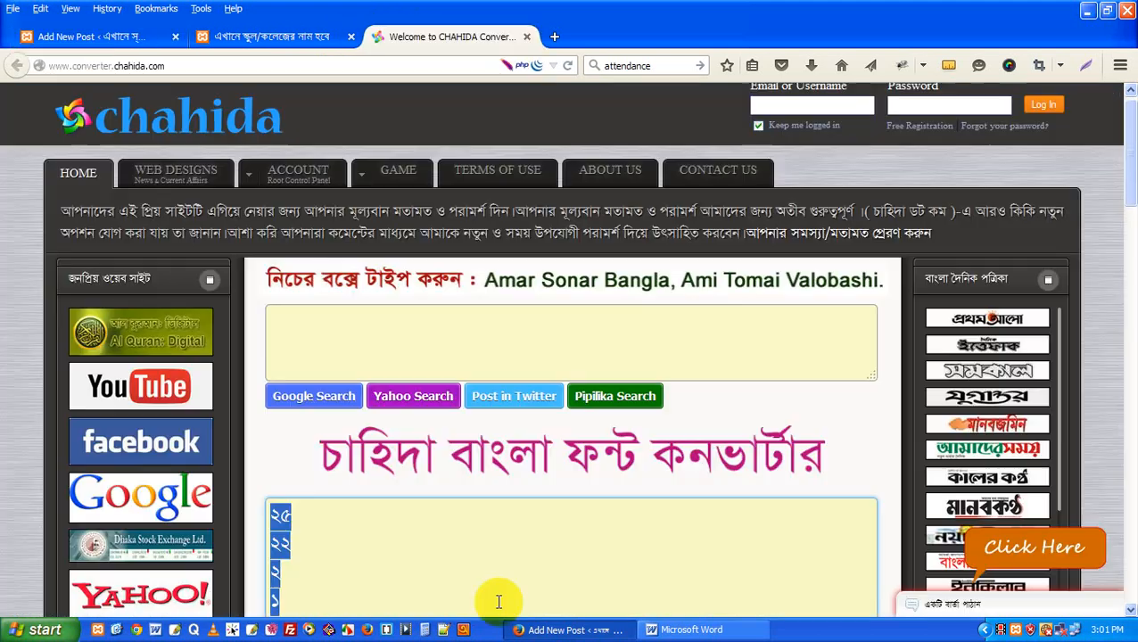
pyautogui.press('Left')
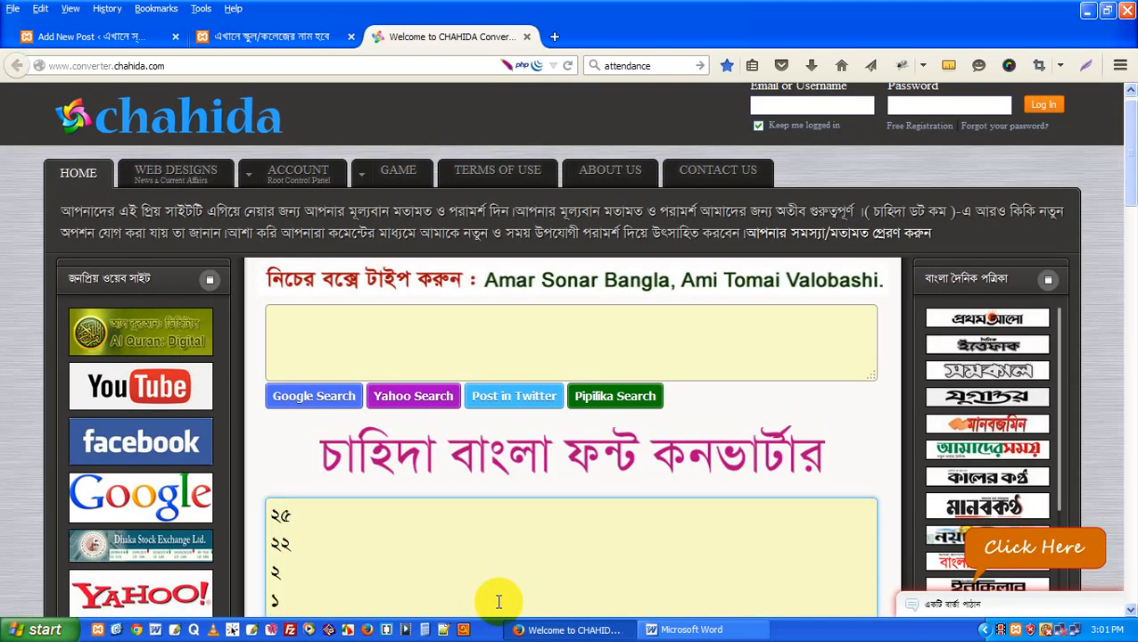
pyautogui.hotkey('ctrl', 'a')
pyautogui.write('৫')
pyautogui.press('Return')
pyautogui.click(250, 36)
pyautogui.click(123, 33)
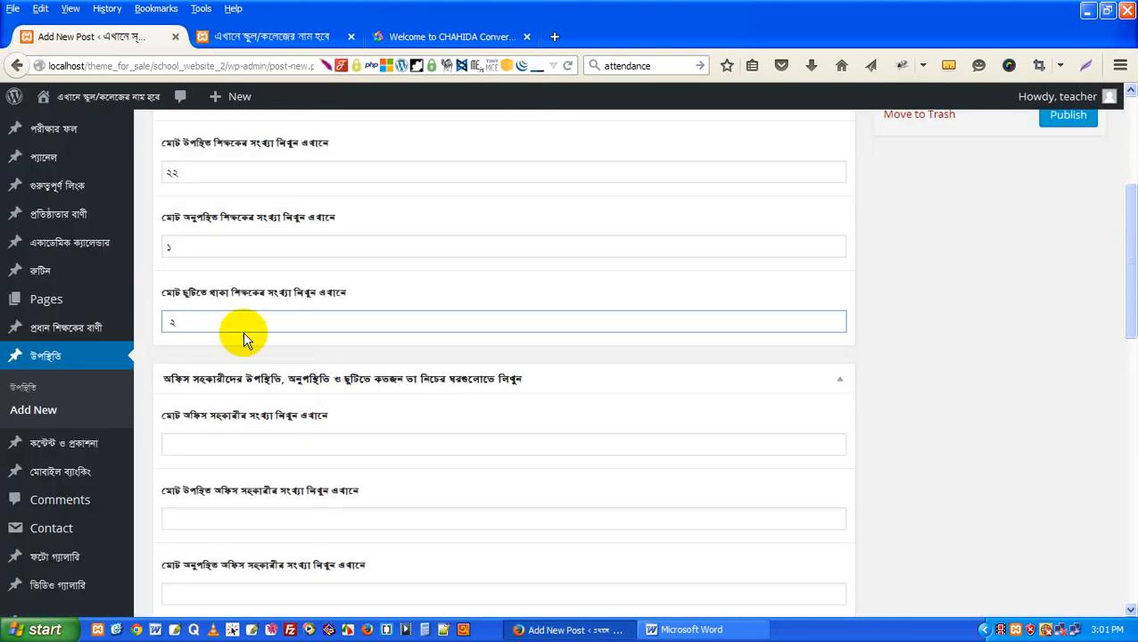
# Step: Paste the copied figures into the office assistants' fields, leaving ৫ as the total and ৪ as present
pyautogui.click(214, 445)
pyautogui.write('৫৪১০')
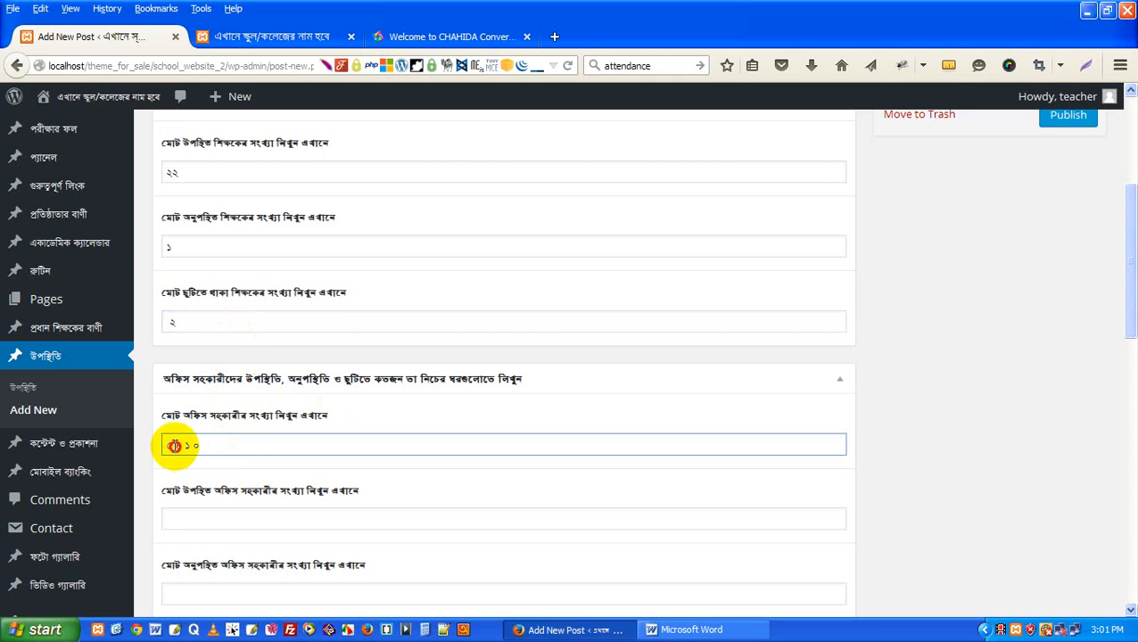
pyautogui.moveTo(175, 444); pyautogui.dragTo(325, 448)
pyautogui.press('BackSpace')
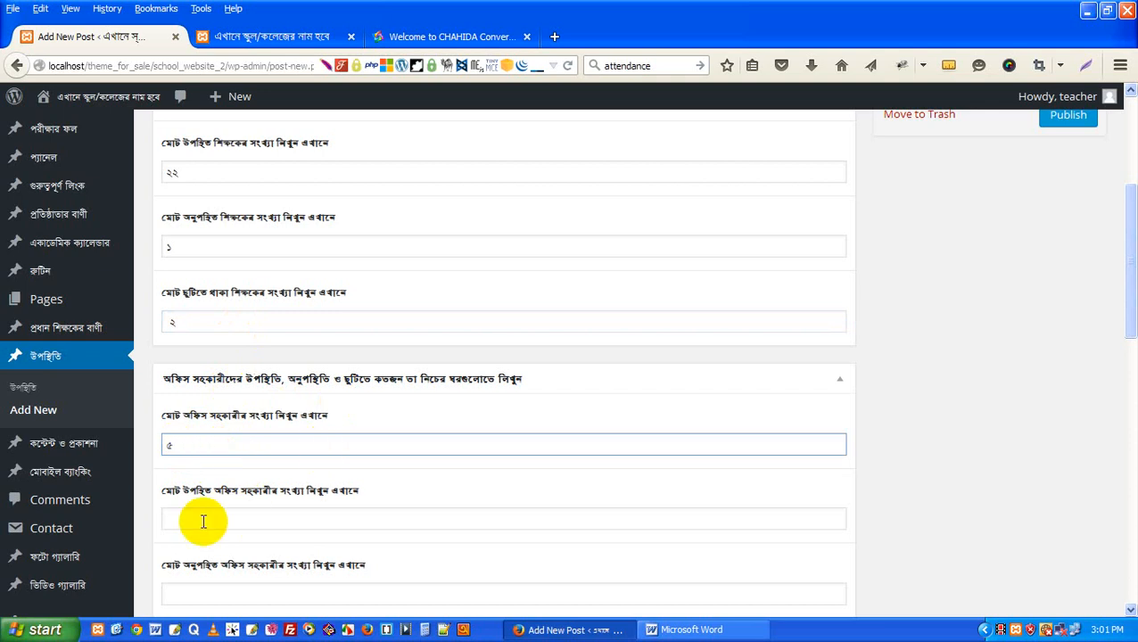
pyautogui.click(204, 521)
pyautogui.write('৪ ১ ০')
pyautogui.moveTo(177, 520); pyautogui.dragTo(282, 529)
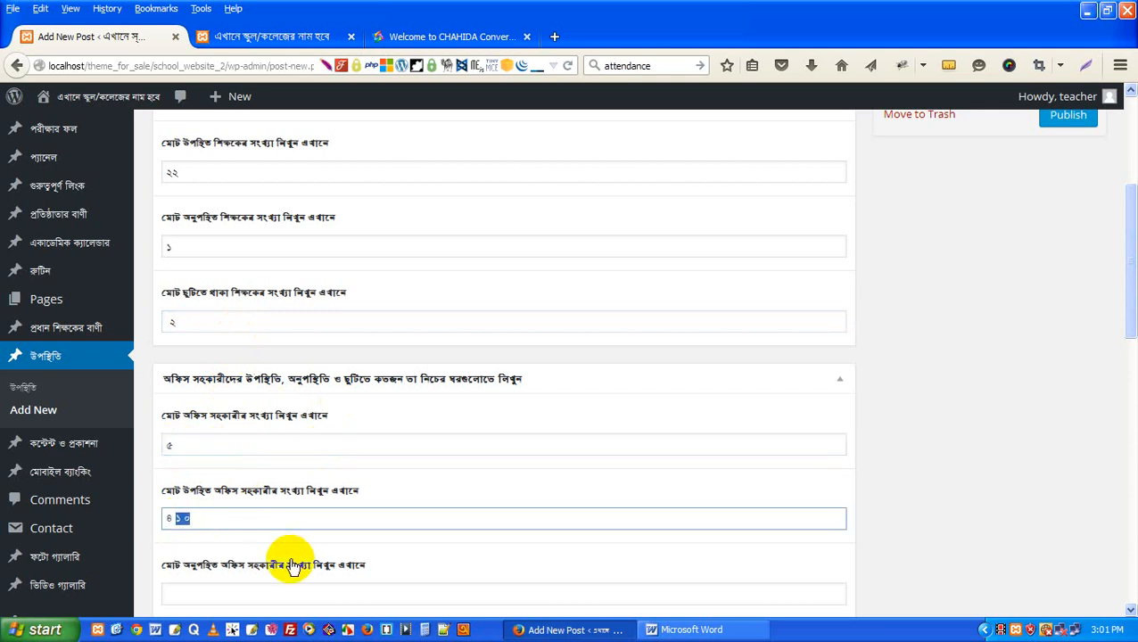
pyautogui.press('BackSpace')
# Step: Set the office assistants on leave to ১ and the absent ones to ০, and publish the post
pyautogui.scroll(-2, 295, 548)
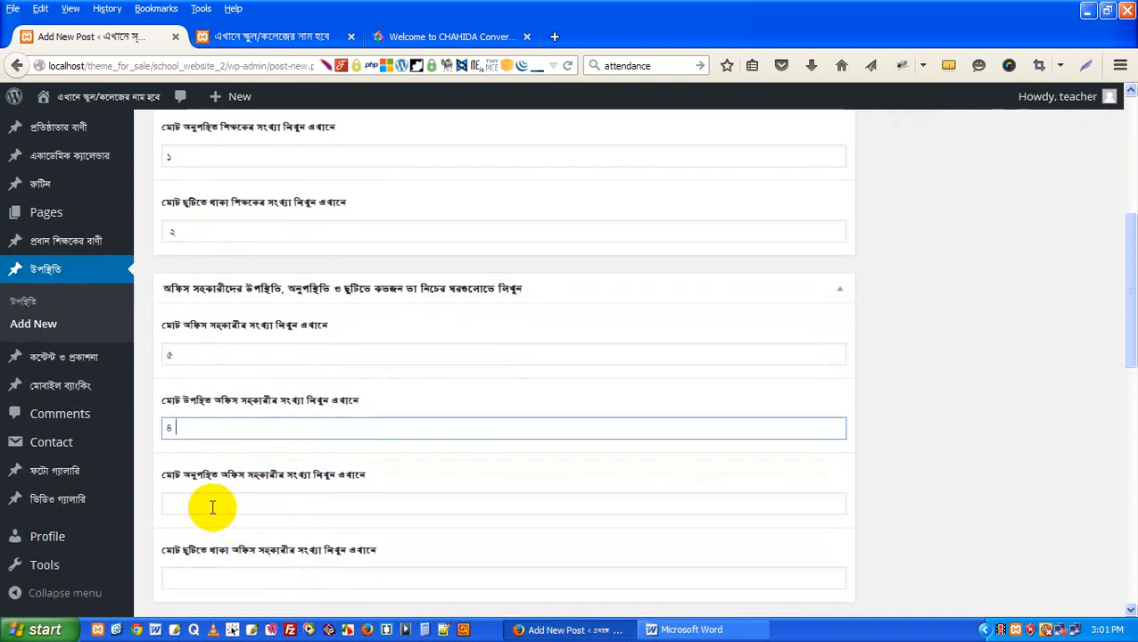
pyautogui.click(189, 577)
pyautogui.write('১')
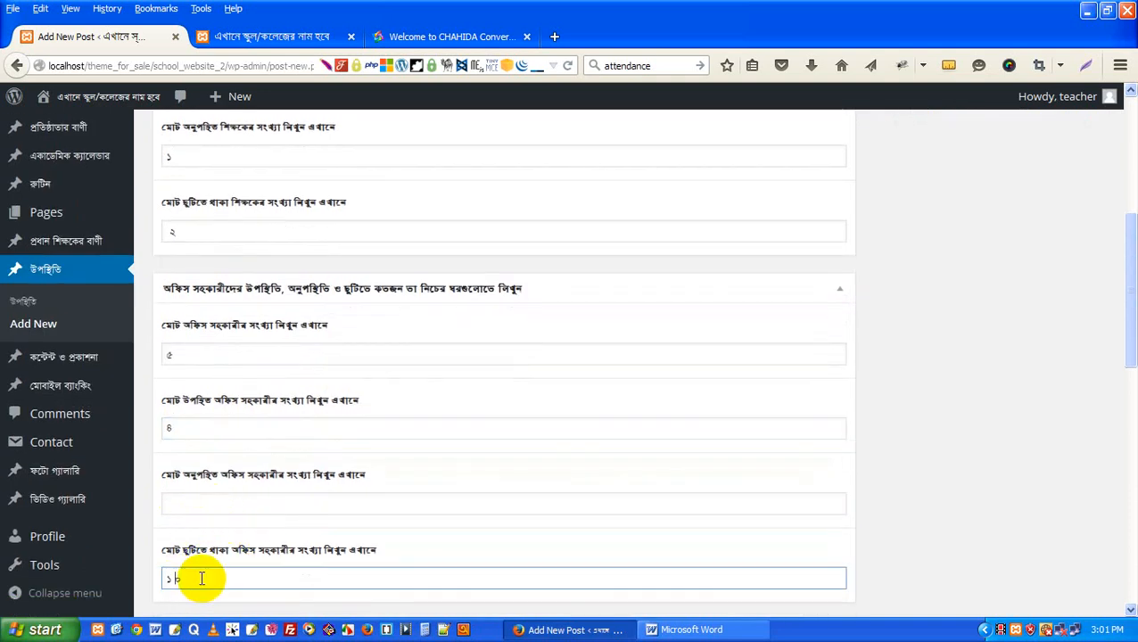
pyautogui.click(205, 503)
pyautogui.write('০')
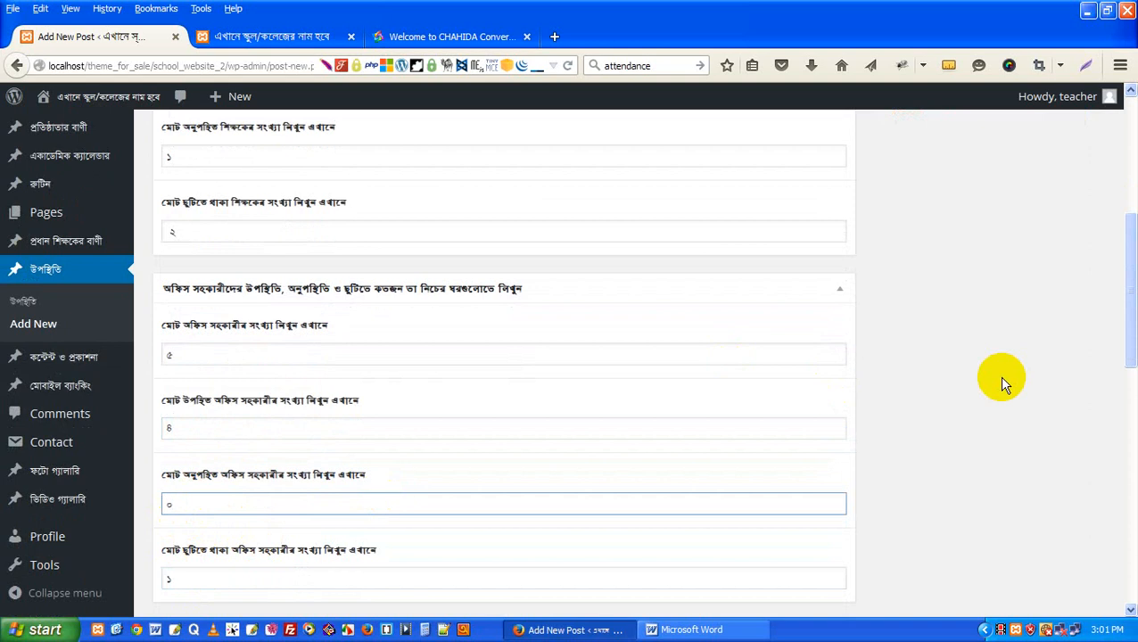
pyautogui.scroll(5, 1000, 381)
pyautogui.click(1075, 303)
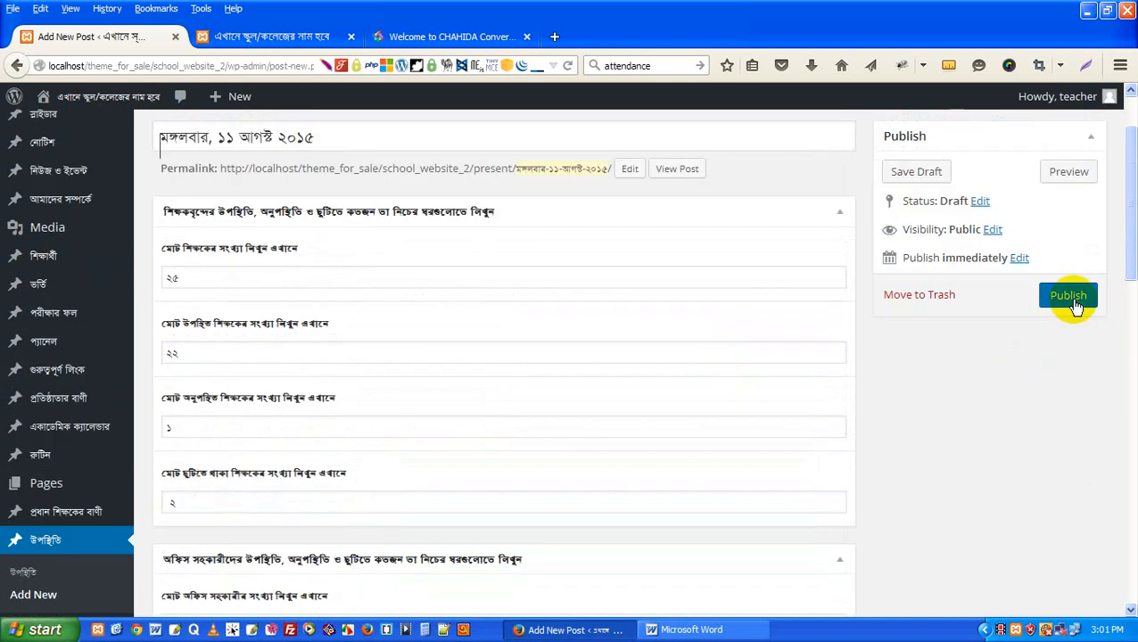
pyautogui.click(4, 631)
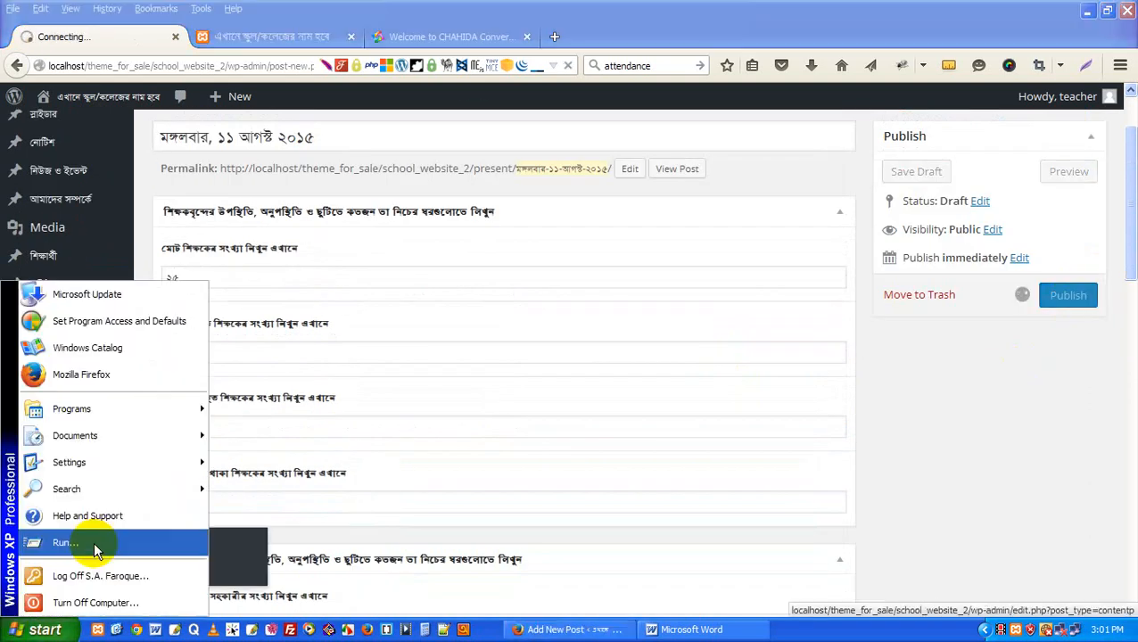
pyautogui.click(92, 541)
pyautogui.click(109, 586)
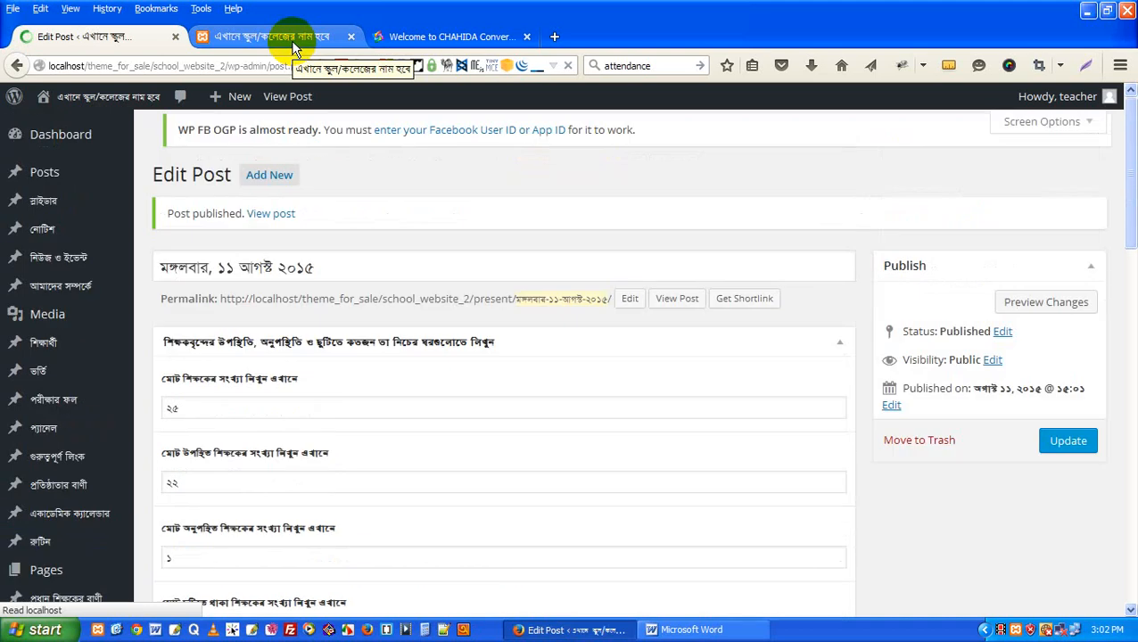
# Step: Reload the public attendance page and check the teacher, student and staff figures of the new entry
pyautogui.click(291, 41)
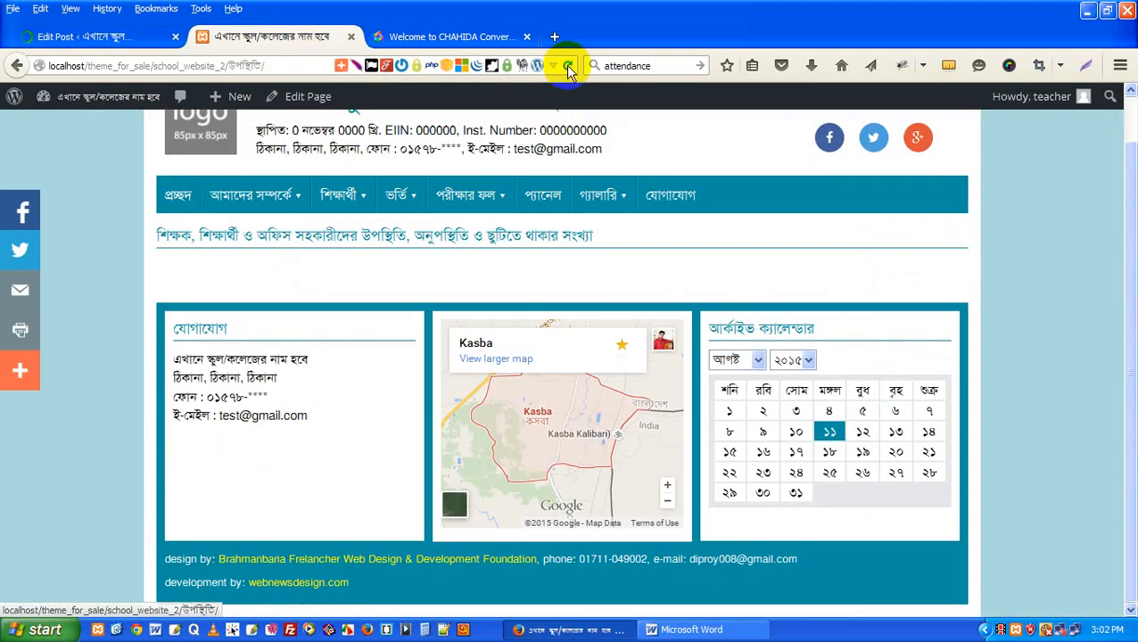
pyautogui.click(568, 68)
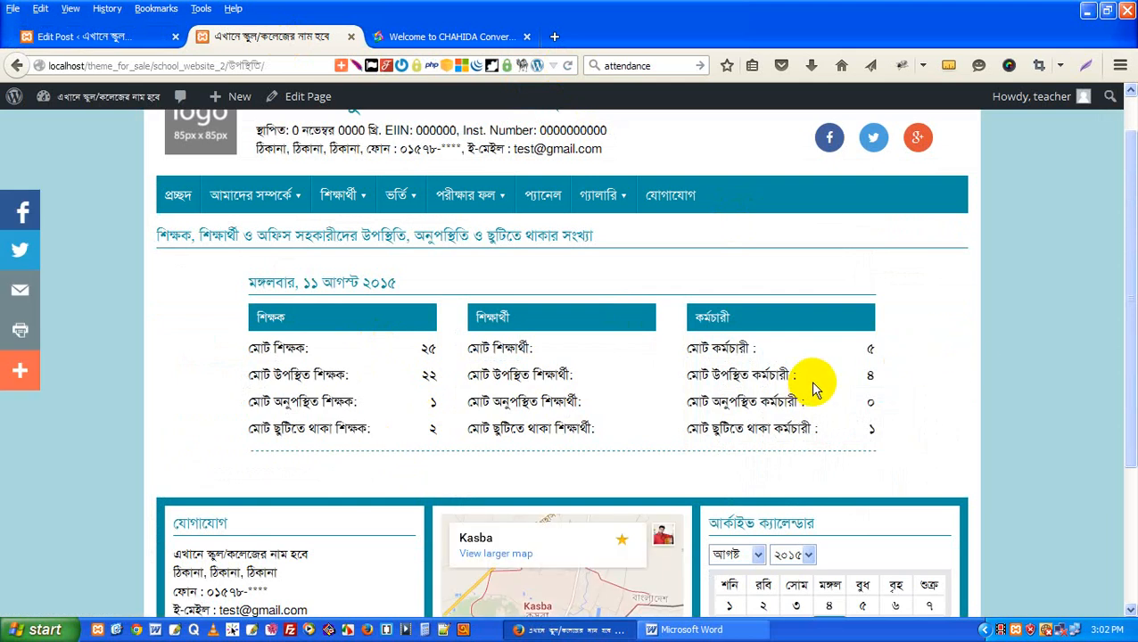
pyautogui.moveTo(492, 348)
pyautogui.mouseDown()
pyautogui.moveTo(528, 418)
pyautogui.moveTo(491, 394)
pyautogui.moveTo(501, 345)
pyautogui.mouseUp()
pyautogui.click(343, 275)
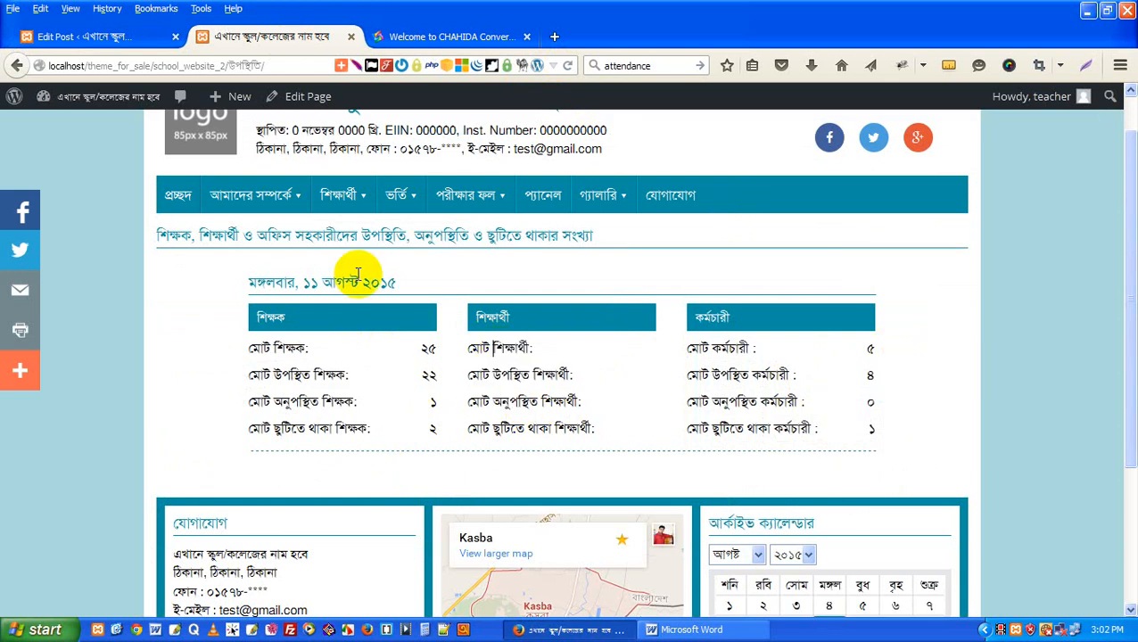
# Step: Move the students' attendance box above the office assistants' attendance box in the published post's edit form
pyautogui.click(134, 38)
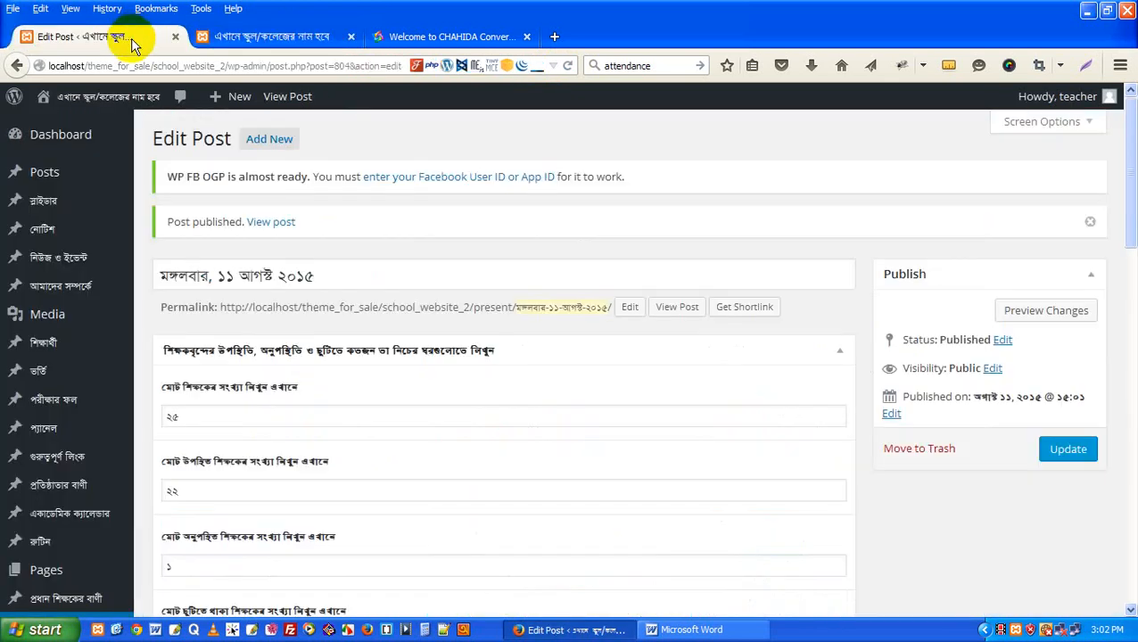
pyautogui.scroll(-7, 498, 360)
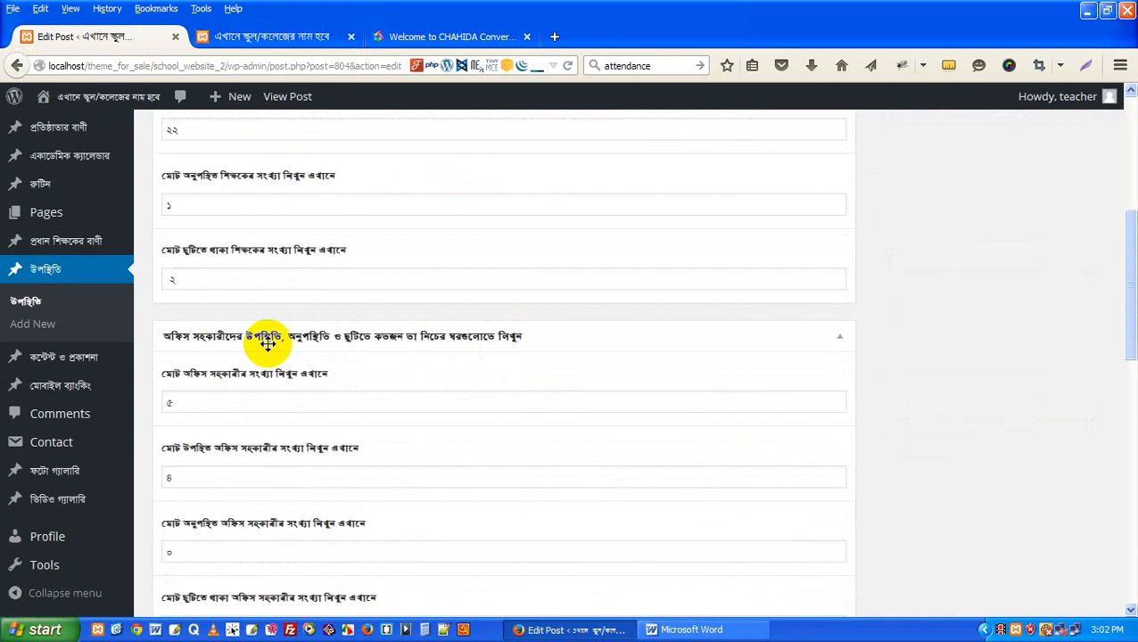
pyautogui.scroll(-3, 267, 346)
pyautogui.moveTo(266, 162); pyautogui.dragTo(287, 518)
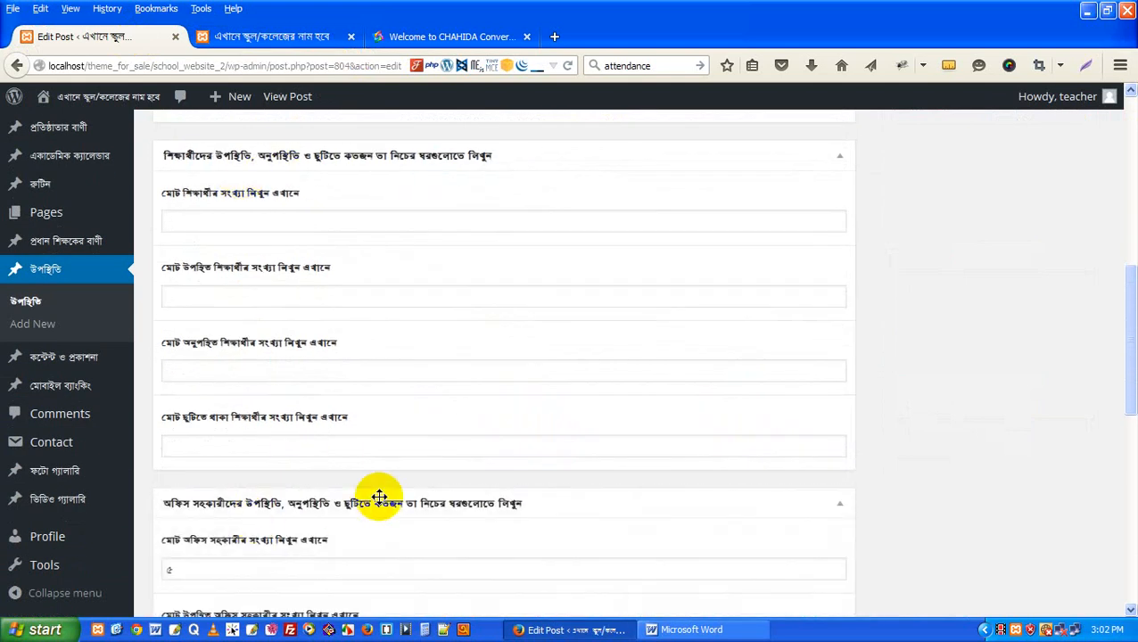
# Step: Write the student figures ২০০, ১৯০, ৫ and ৫ in the Chahida converter, copy them and return to the post editor
pyautogui.scroll(4, 317, 413)
pyautogui.click(222, 398)
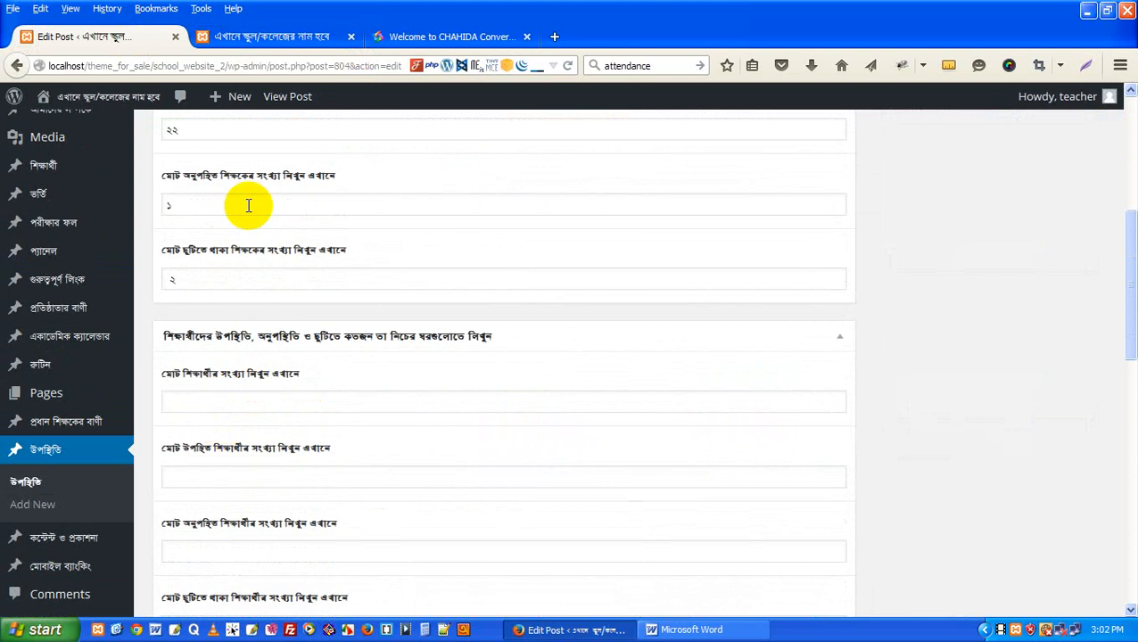
pyautogui.click(390, 45)
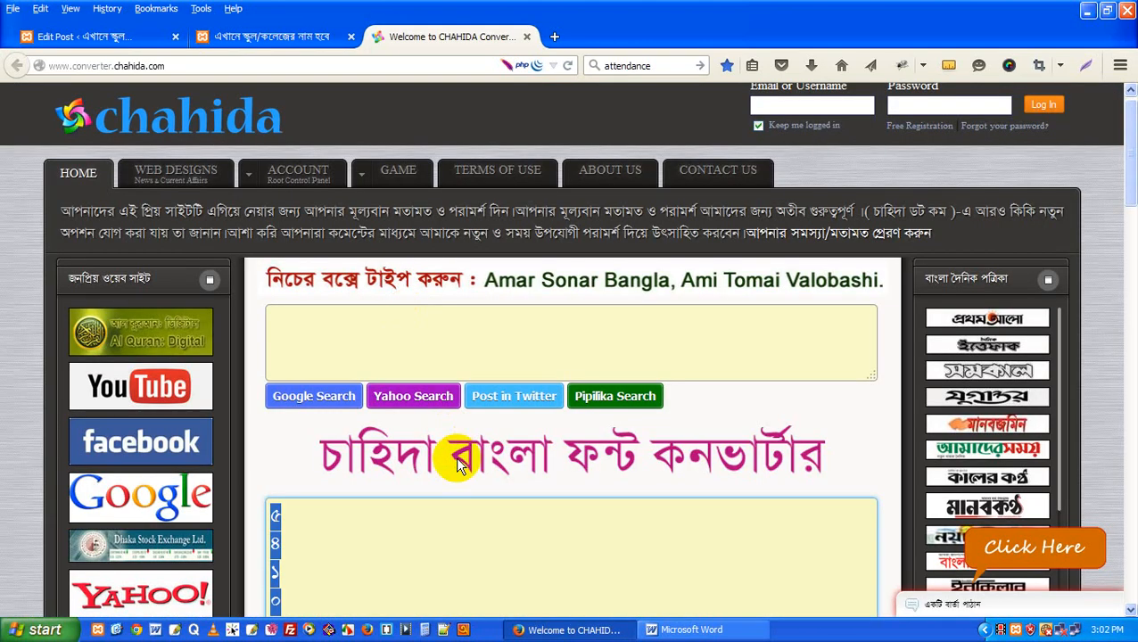
pyautogui.write('2')
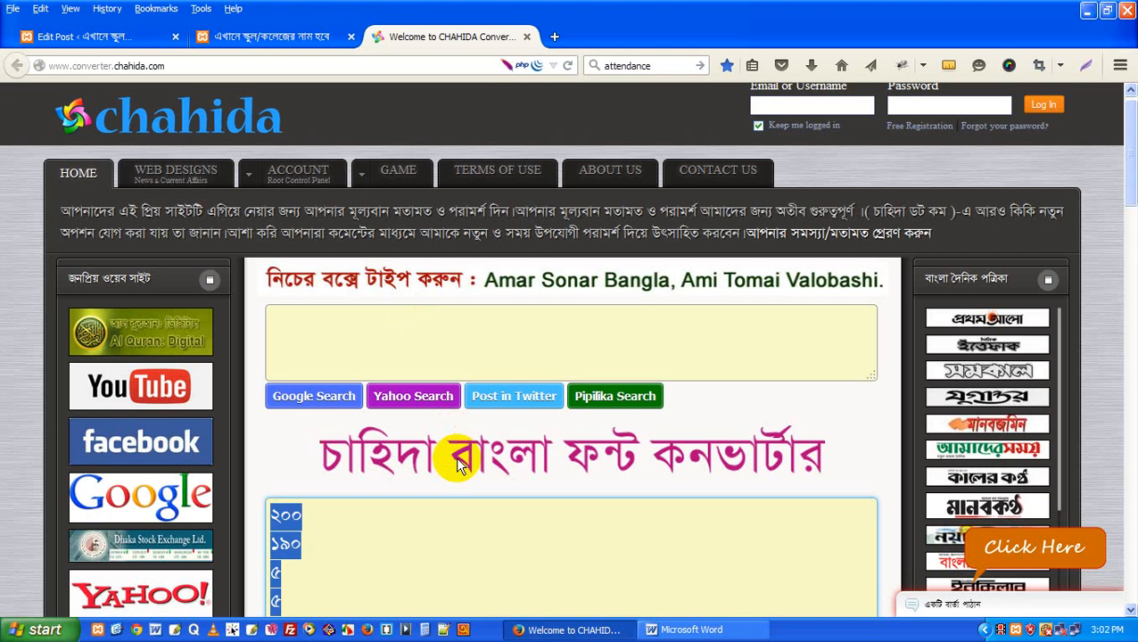
pyautogui.click(228, 37)
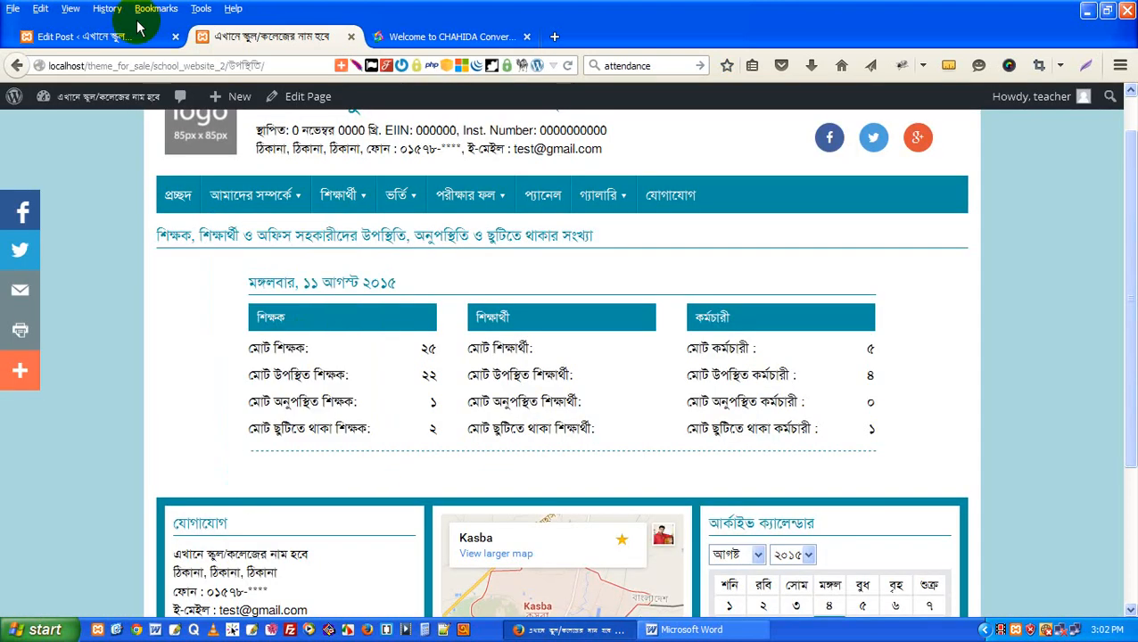
pyautogui.click(125, 39)
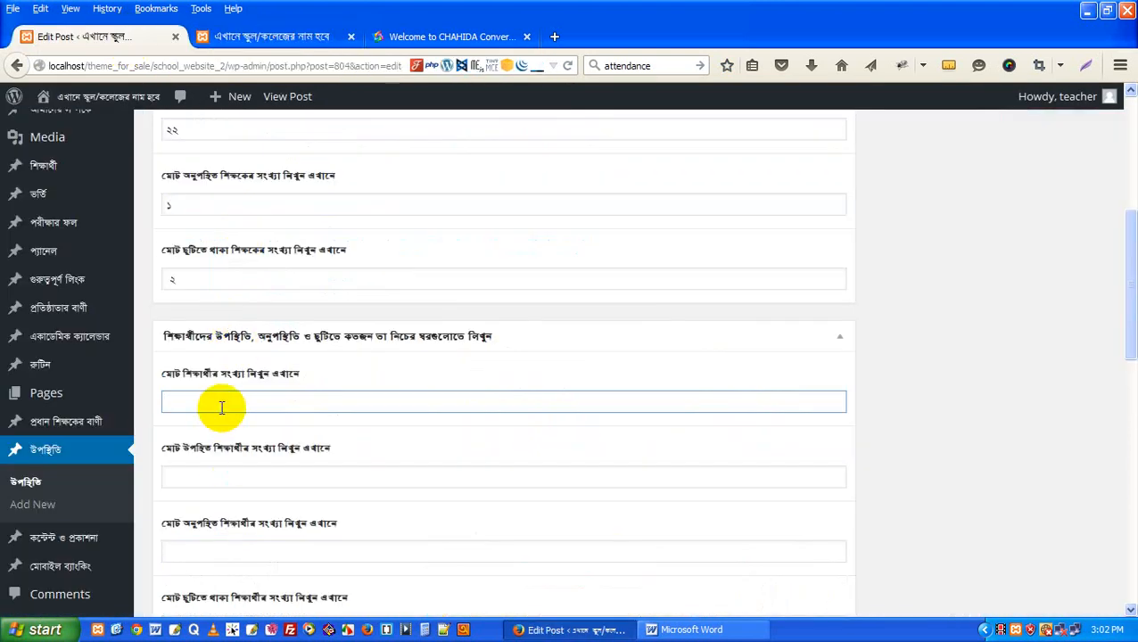
# Step: Set the published post's total students to ২০০ and present students to ১৯০ using the copied figures
pyautogui.write('২০০ ১৯০ ৫ ৫')
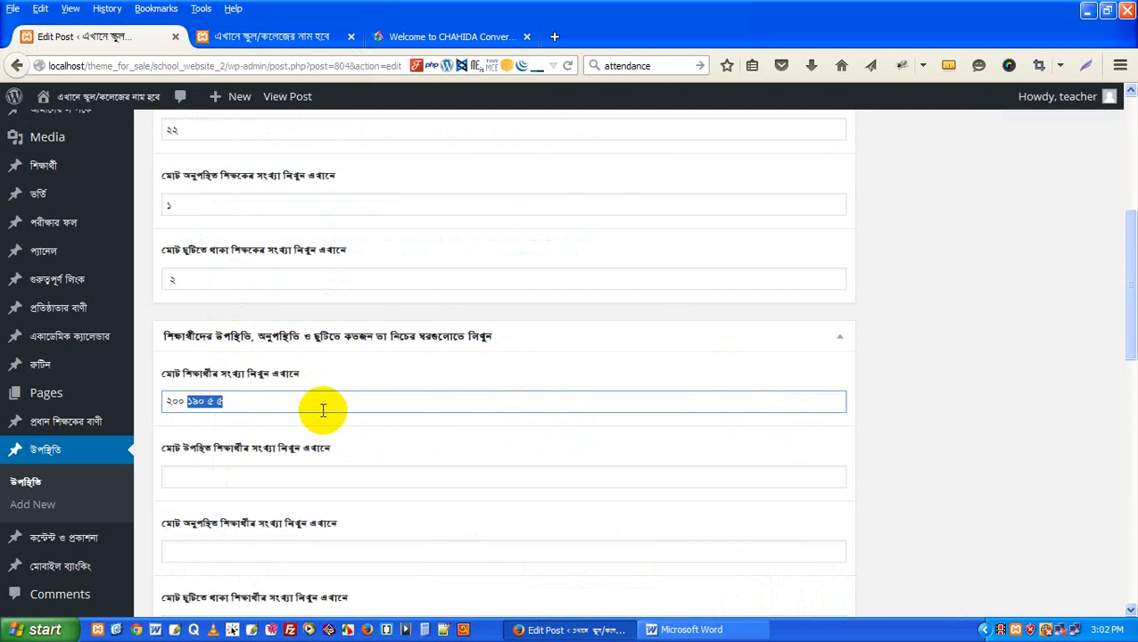
pyautogui.hotkey('ctrl', 'x')
pyautogui.click(236, 482)
pyautogui.hotkey('ctrl', 'v')
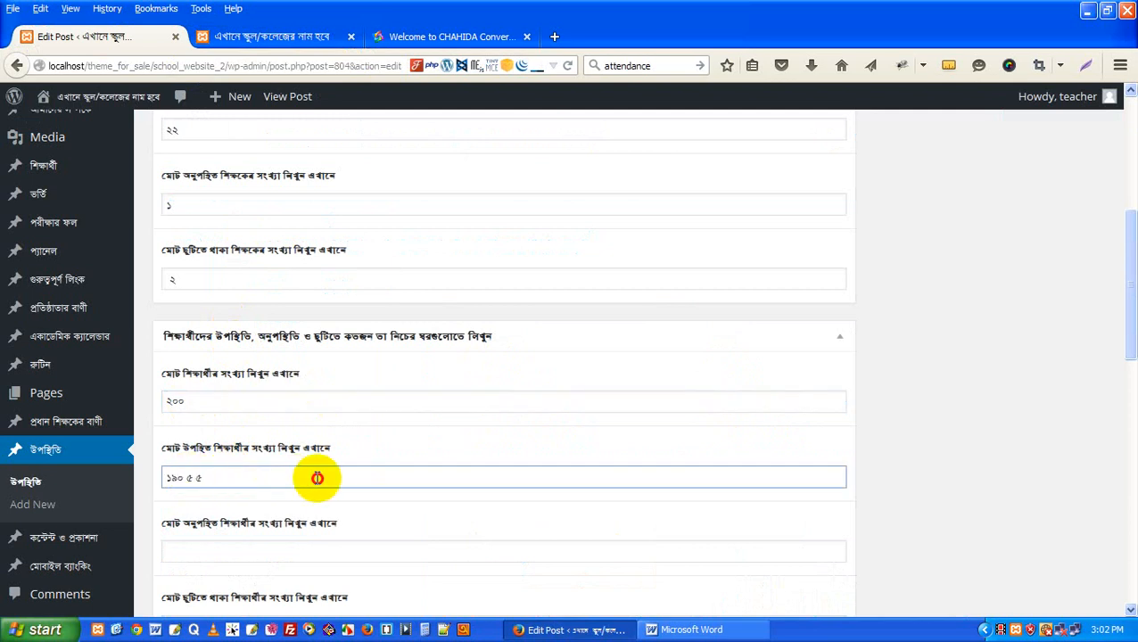
pyautogui.hotkey('ctrl', 'x')
# Step: Set both the absent students and the students on leave to ৫ in the post's edit form
pyautogui.click(173, 550)
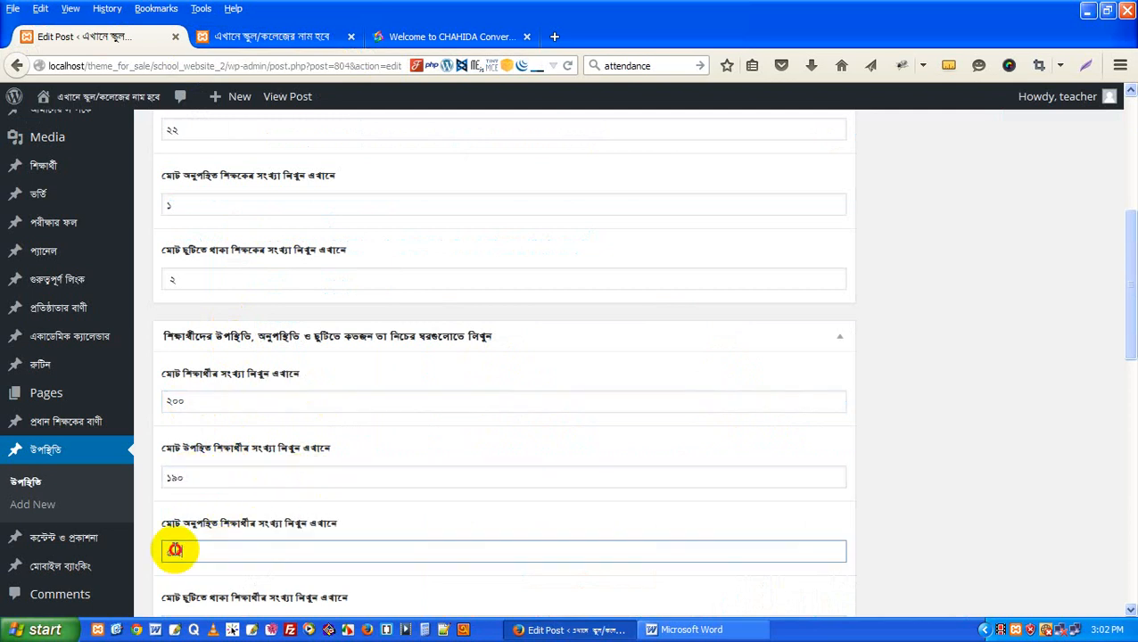
pyautogui.hotkey('ctrl', 'v')
pyautogui.hotkey('shift', 'Left')
pyautogui.hotkey('ctrl', 'x')
pyautogui.scroll(-2, 223, 553)
pyautogui.click(219, 535)
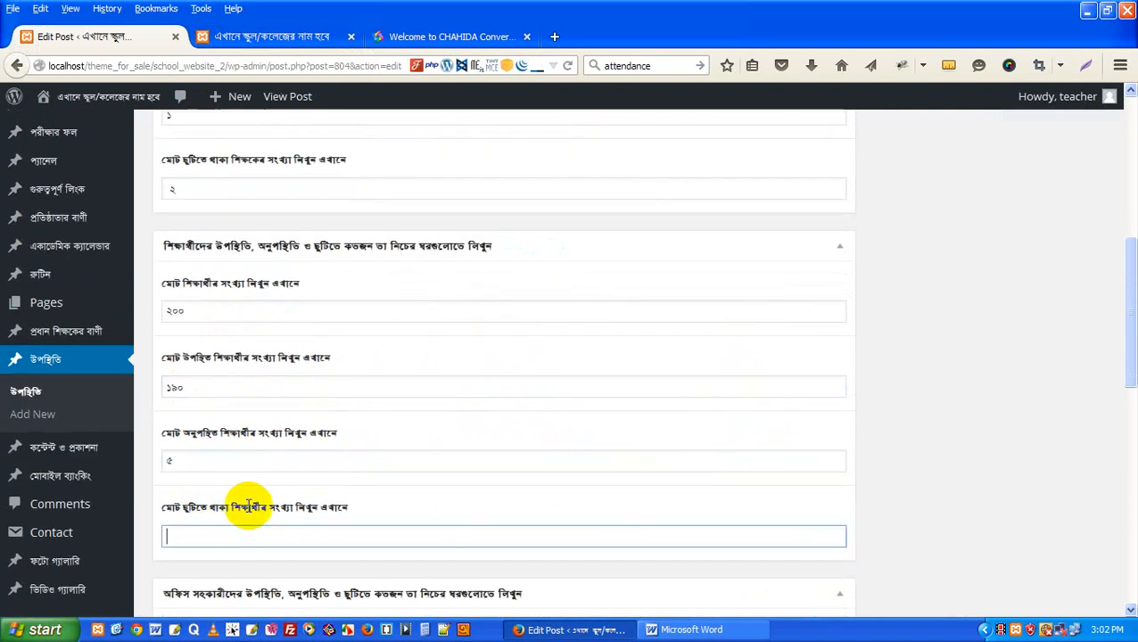
pyautogui.hotkey('ctrl', 'v')
# Step: Update the মঙ্গলবার, ১১ আগস্ট ২০১৫ attendance post with the student figures
pyautogui.click(303, 36)
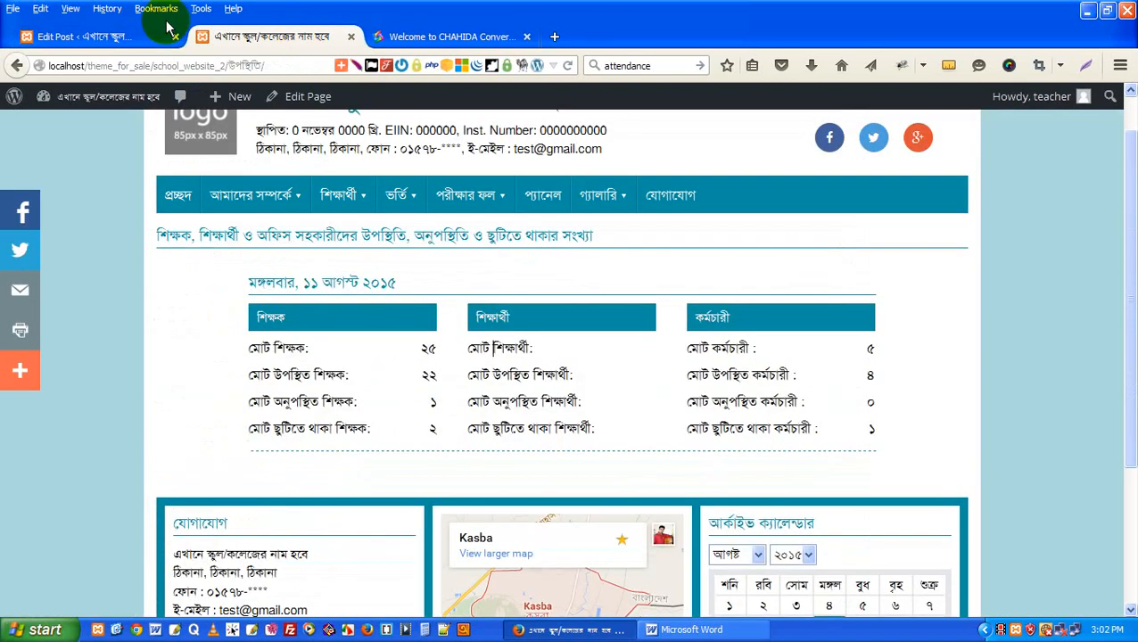
pyautogui.click(100, 44)
pyautogui.scroll(8, 972, 357)
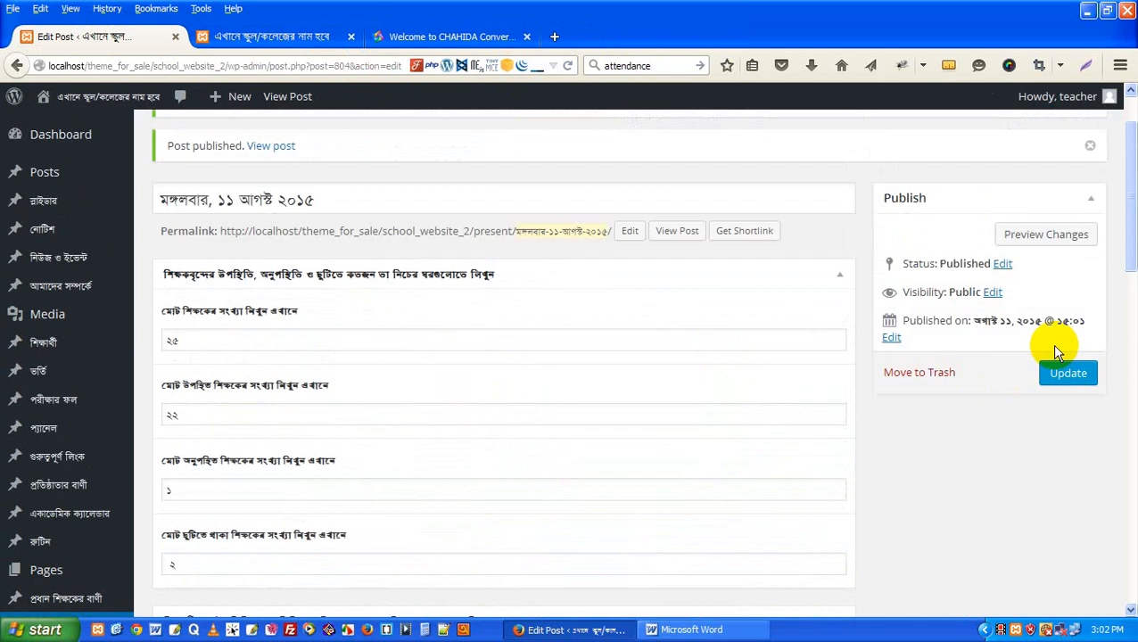
pyautogui.click(1068, 403)
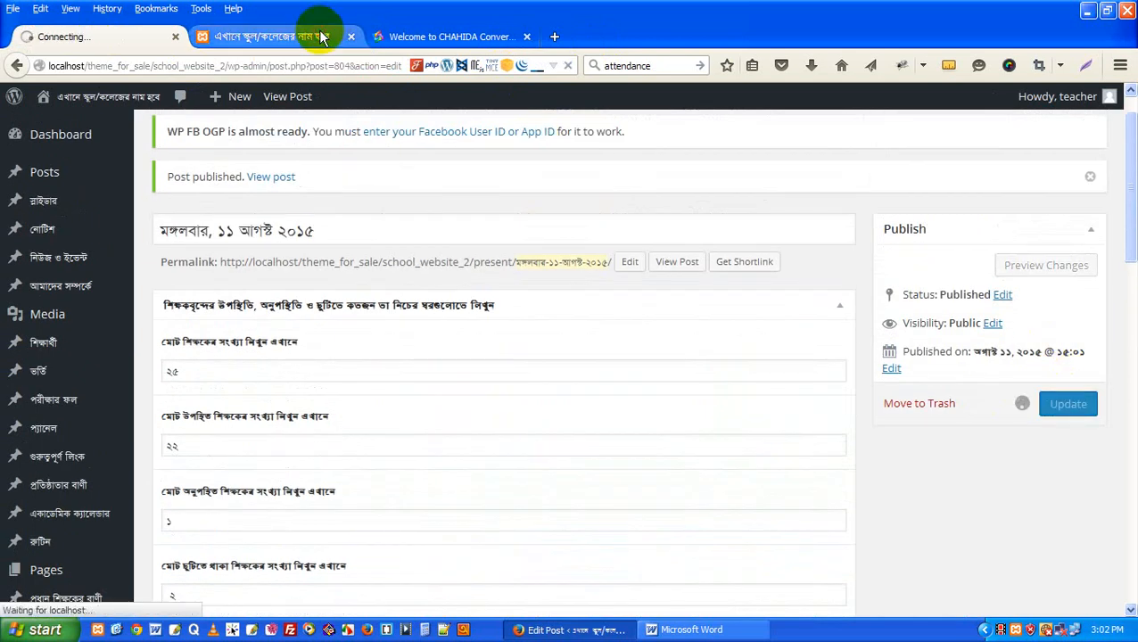
# Step: Reload the public attendance page and check the student figures and the date heading of the entry
pyautogui.click(318, 34)
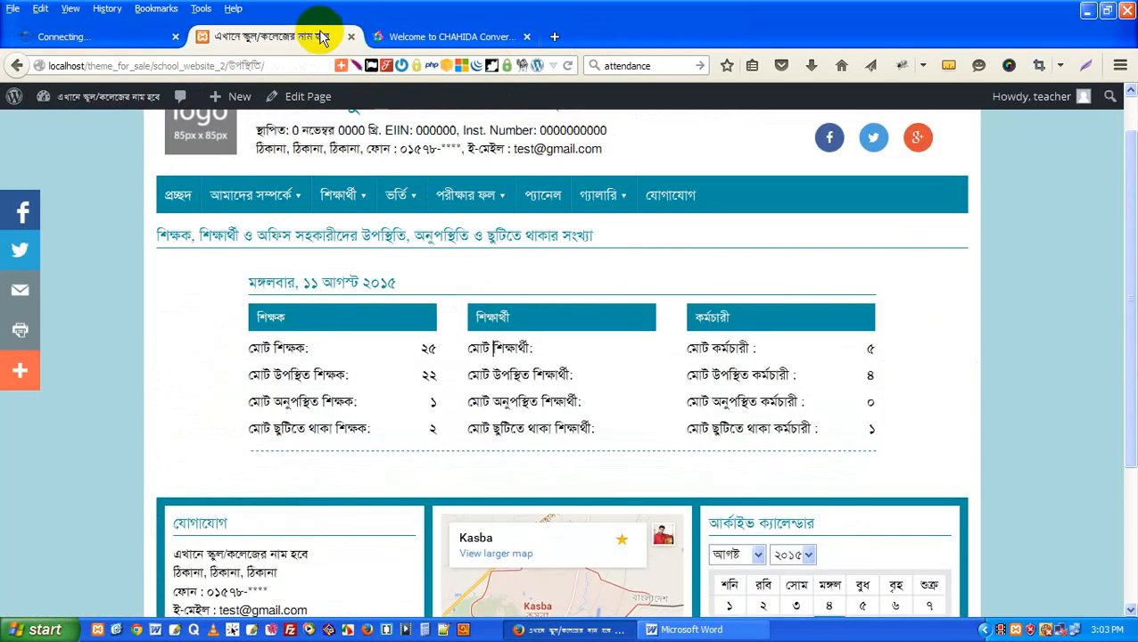
pyautogui.click(567, 65)
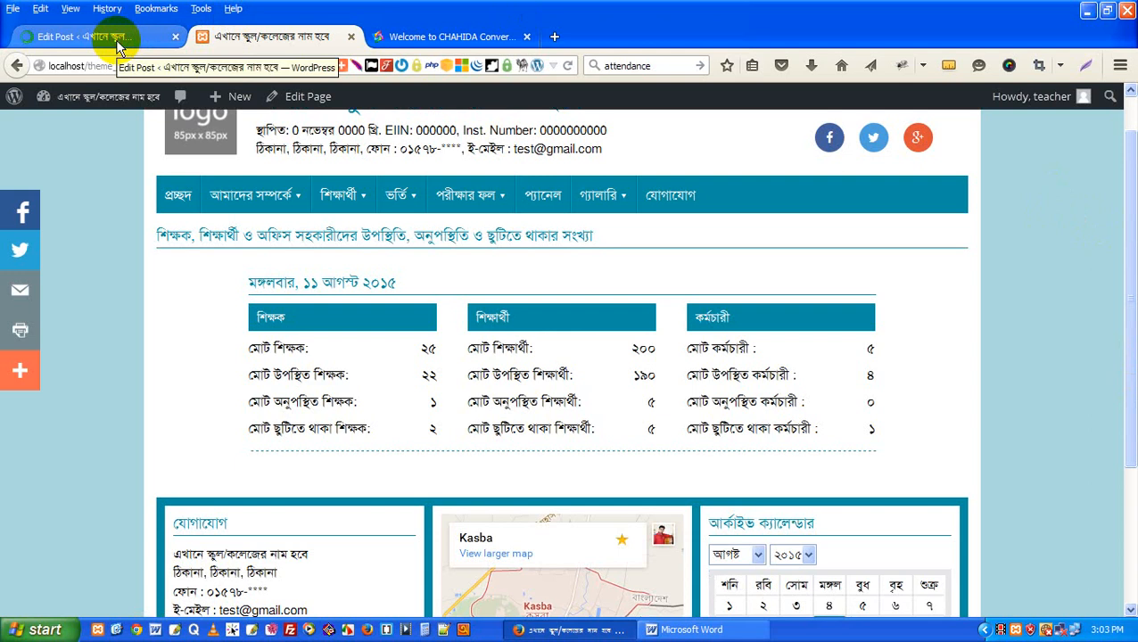
pyautogui.click(55, 39)
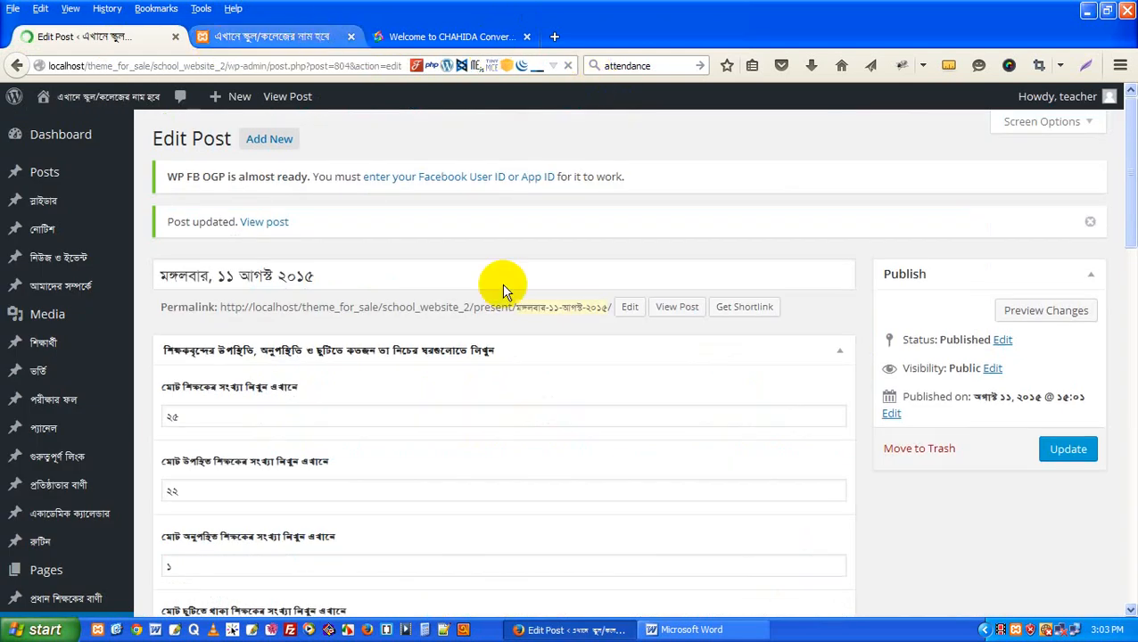
pyautogui.hotkey('ctrl', 'Tab')
pyautogui.moveTo(631, 354); pyautogui.dragTo(654, 430)
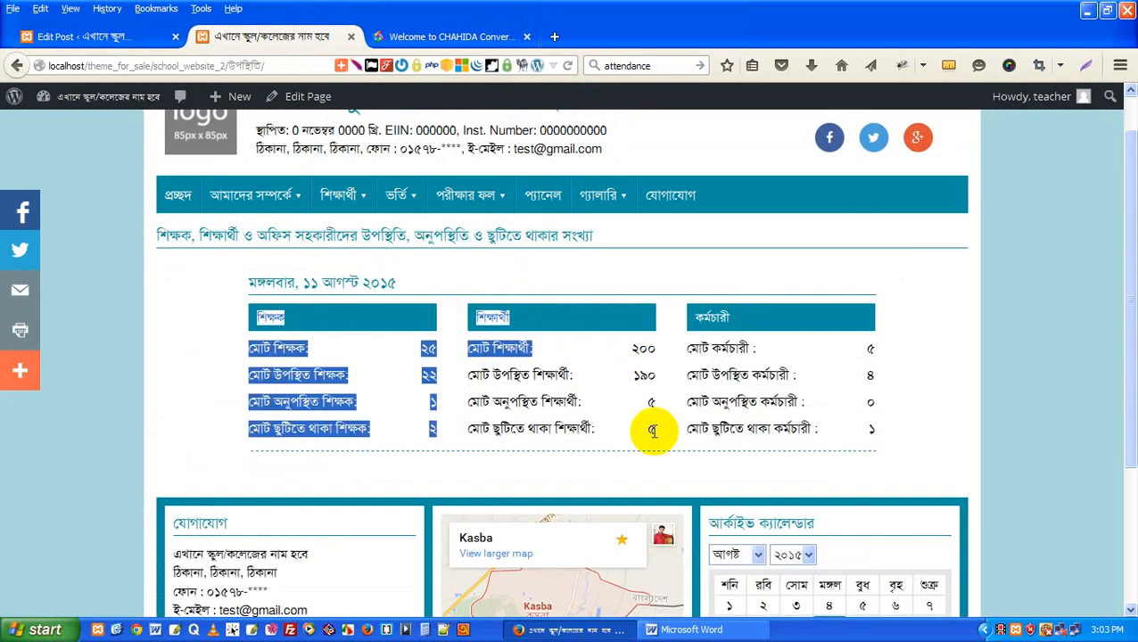
pyautogui.click(623, 397)
pyautogui.moveTo(254, 279); pyautogui.dragTo(515, 272)
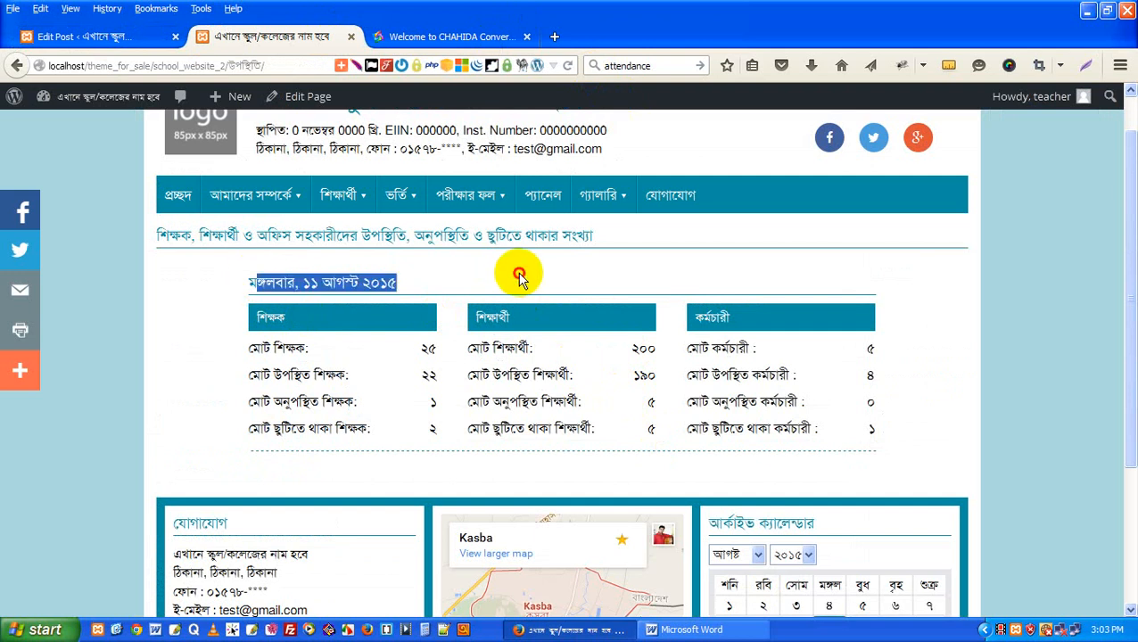
pyautogui.click(512, 271)
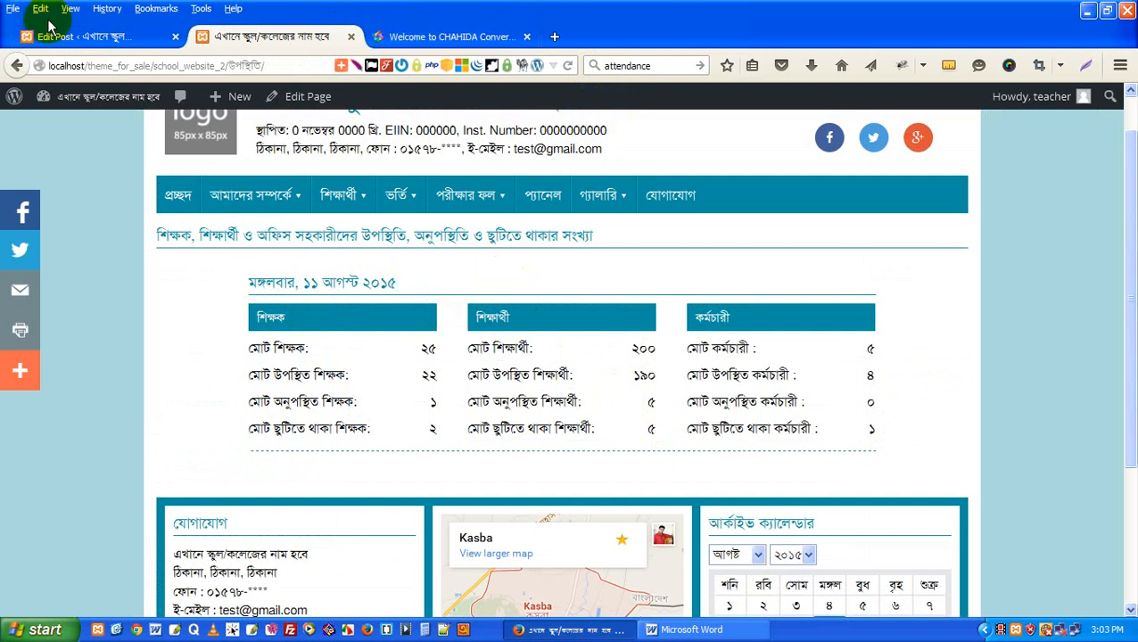
# Step: Start a new attendance post and write the title বুধবার, ১২ আগস্ট ২০১৫ in the Chahida converter
pyautogui.click(76, 37)
pyautogui.click(269, 142)
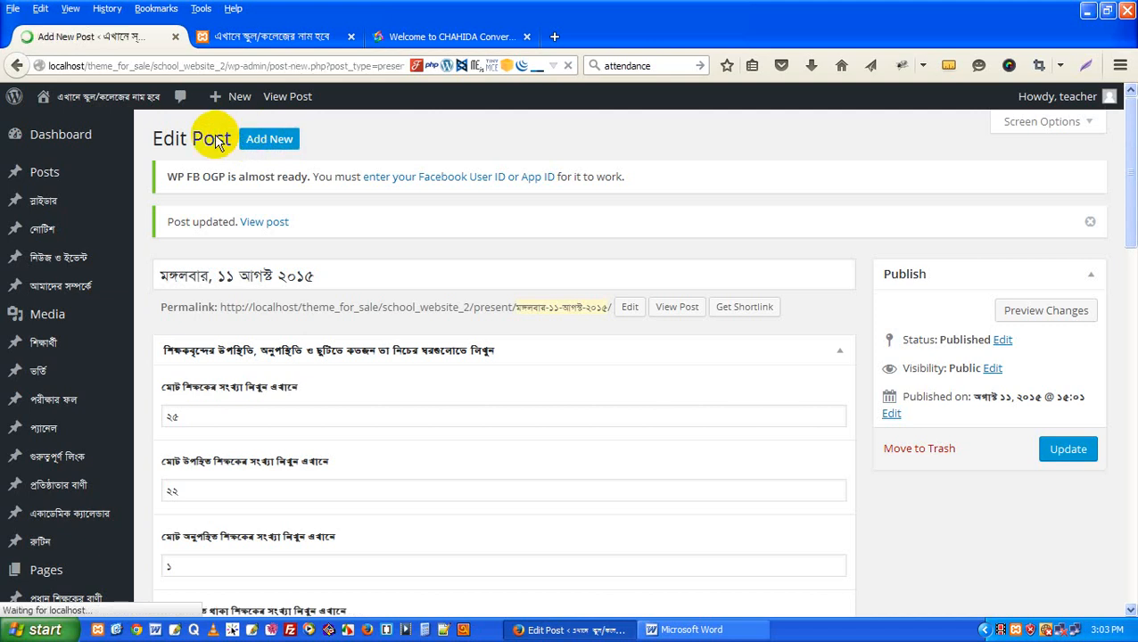
pyautogui.click(395, 37)
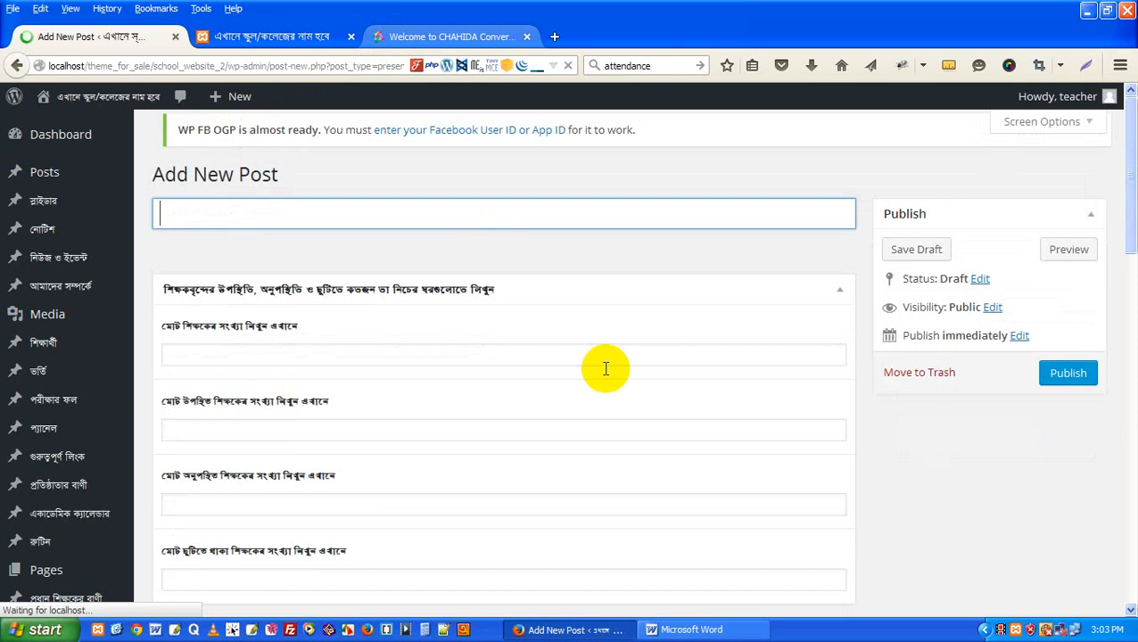
pyautogui.write('ব')
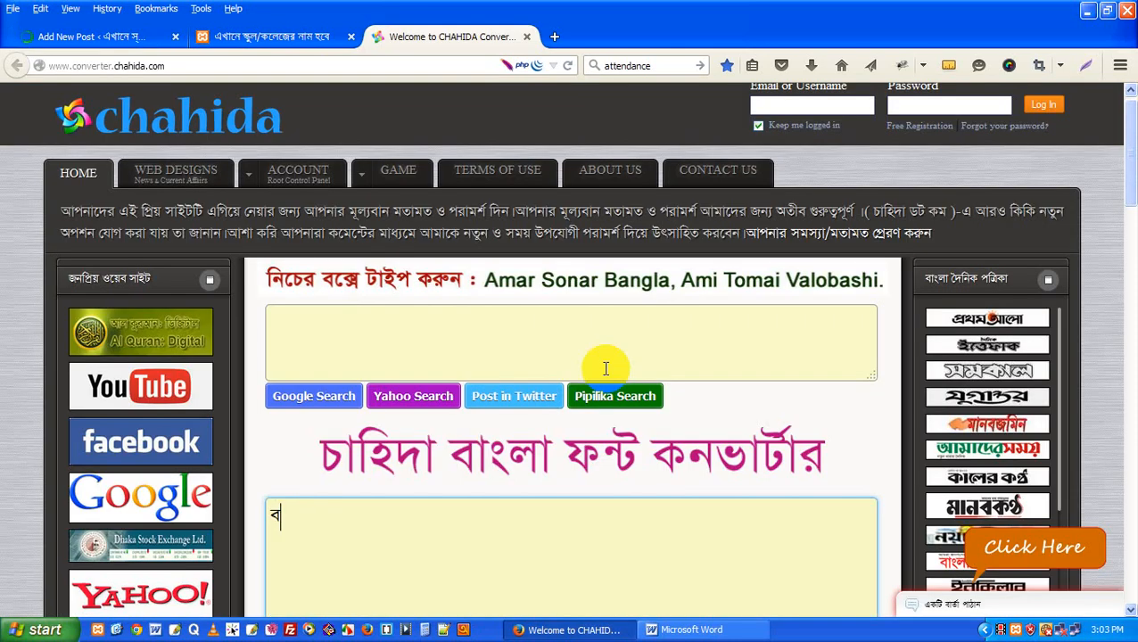
pyautogui.write('ুধবার, ১২ আগস')
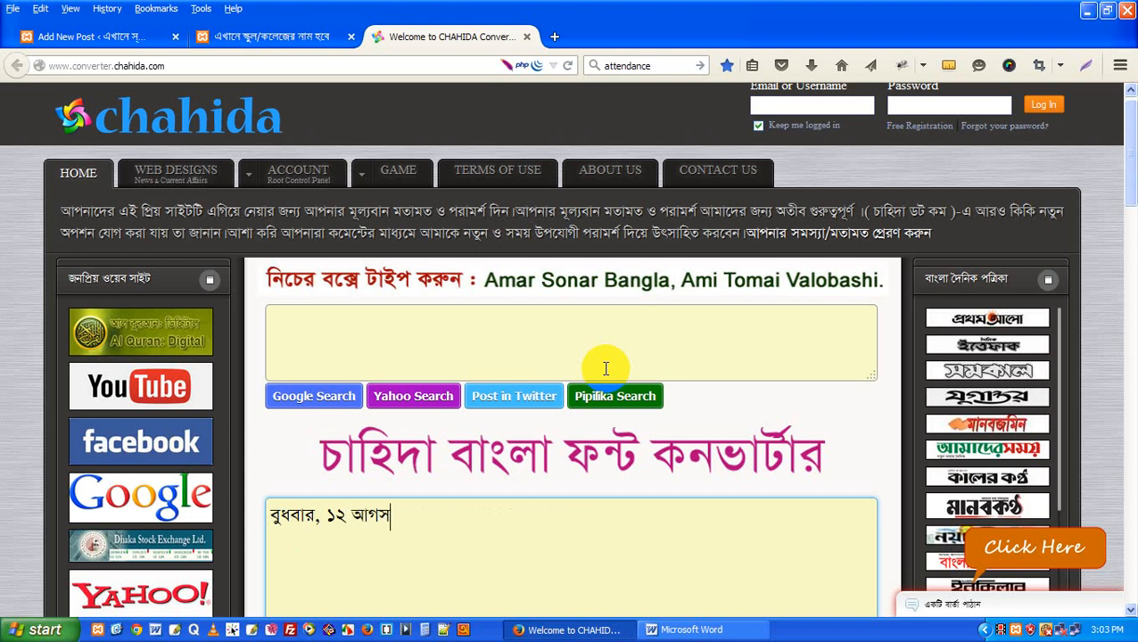
pyautogui.write('৫')
pyautogui.hotkey('ctrl', 'a')
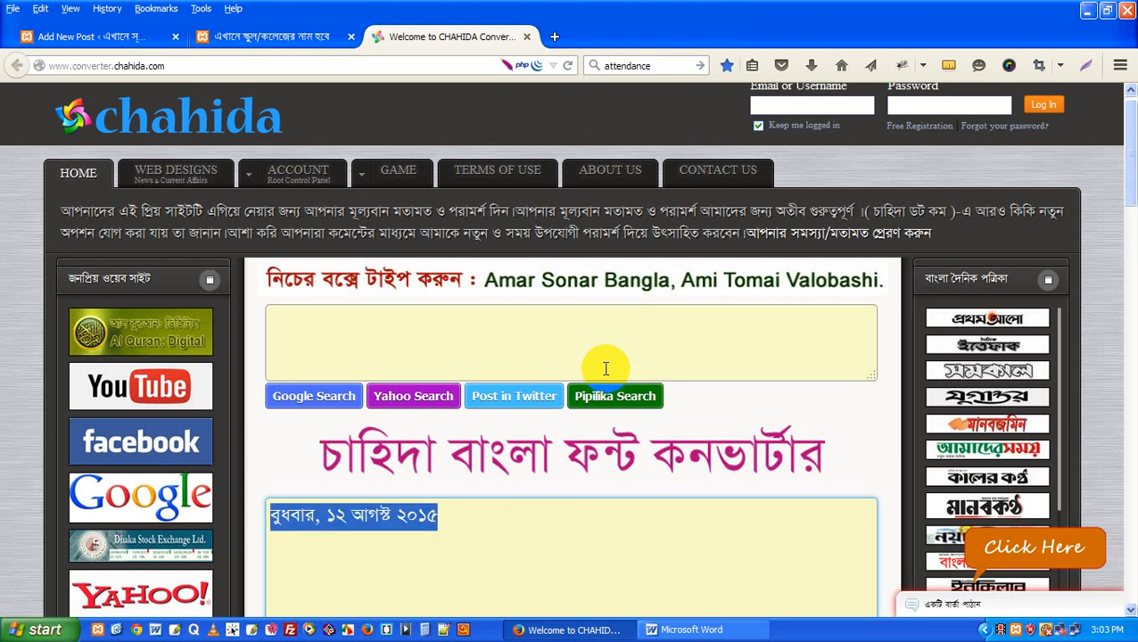
# Step: Bring the date বুধবার, ১২ আগস্ট ২০১৫ over from the converter as the new post's title
pyautogui.click(267, 37)
pyautogui.click(125, 38)
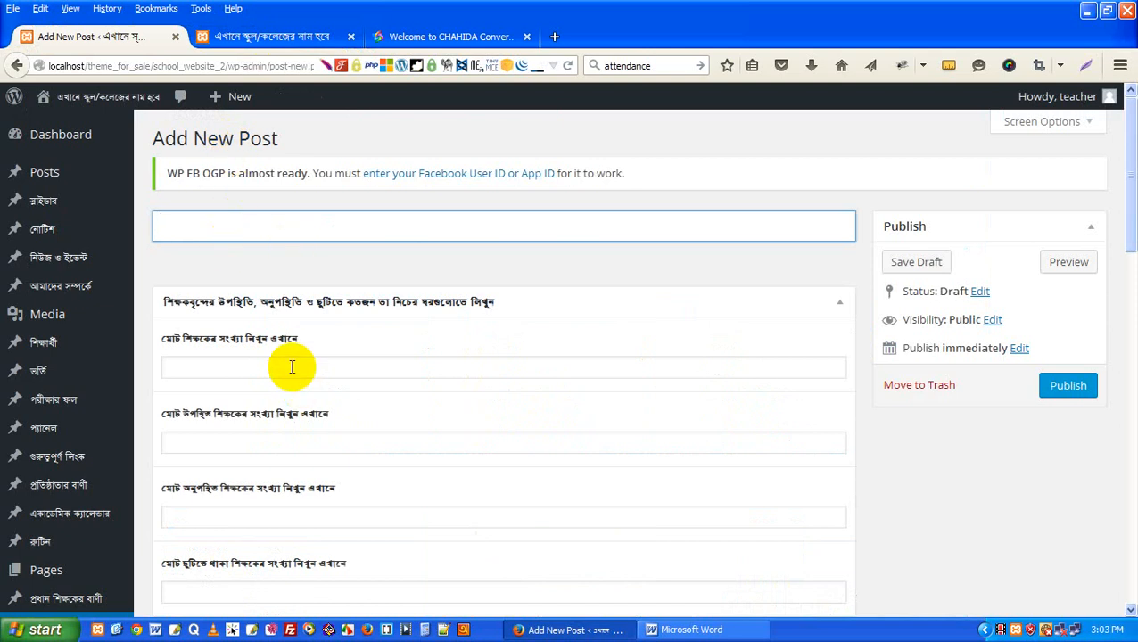
pyautogui.click(292, 367)
pyautogui.click(270, 229)
pyautogui.hotkey('ctrl', 'v')
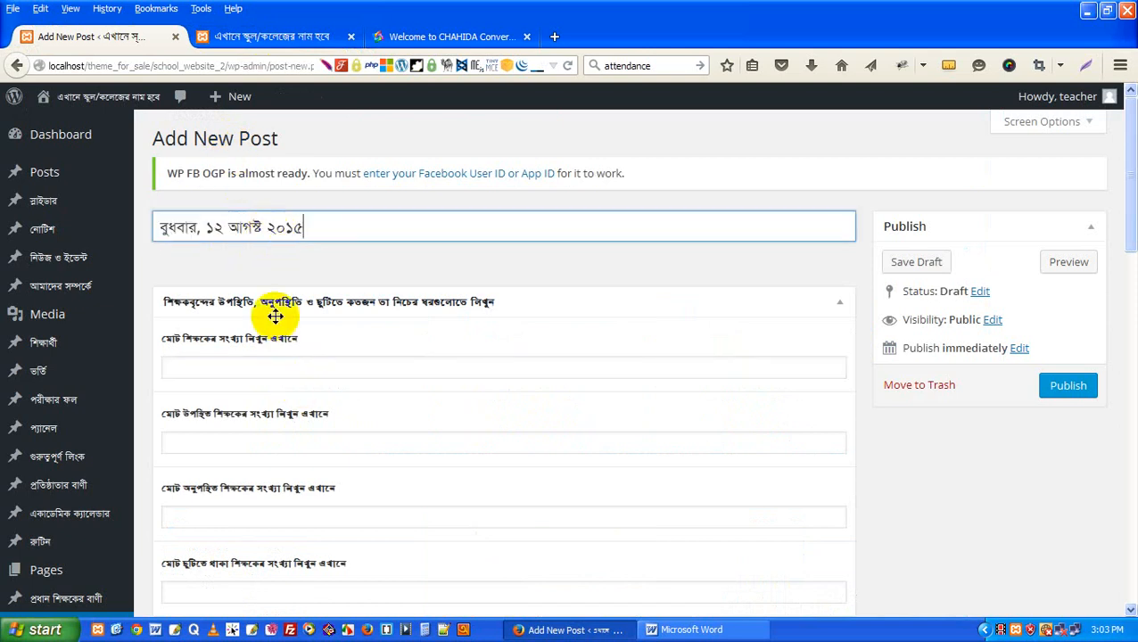
# Step: Write the teacher figures ২৫, ২০, ২ and ৩ in the Chahida converter, copy them and return to the new post
pyautogui.click(390, 36)
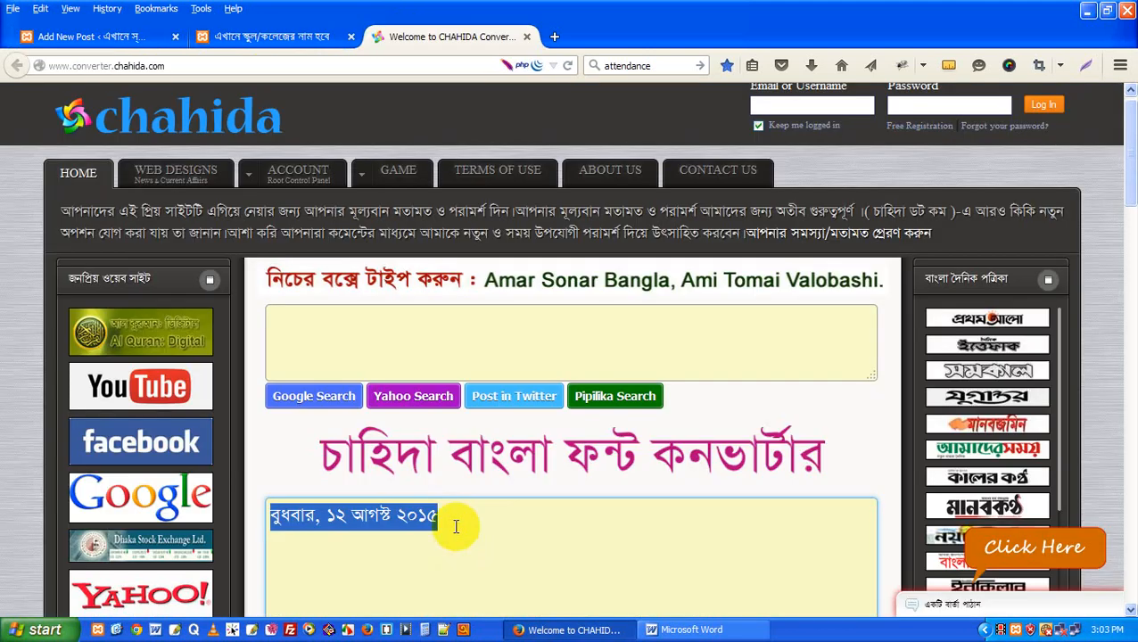
pyautogui.write('২৫')
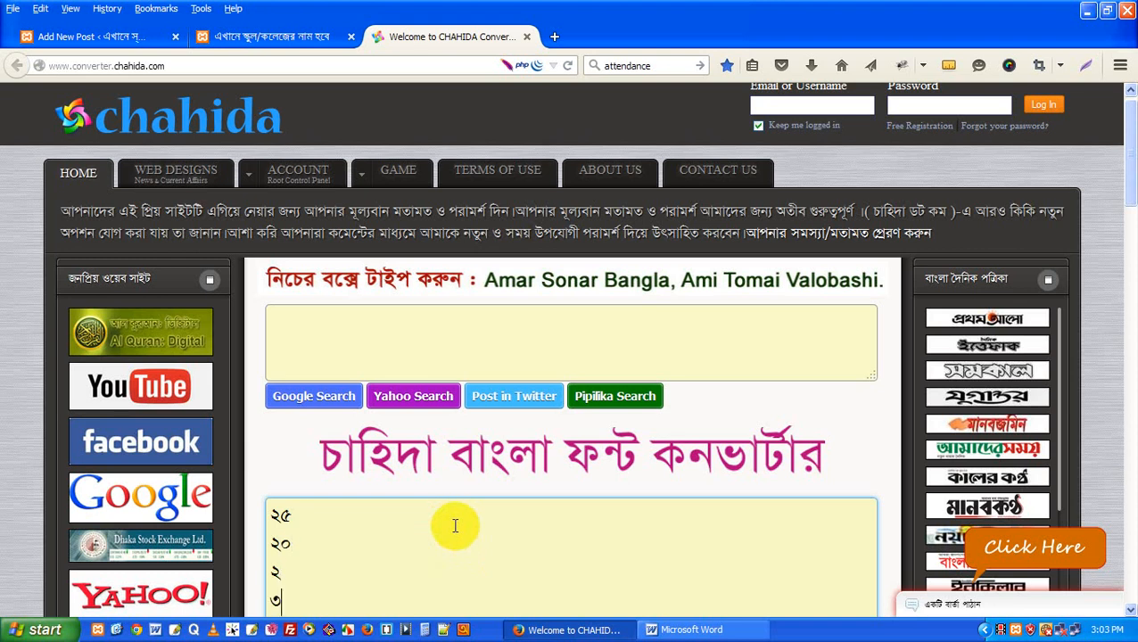
pyautogui.click(254, 36)
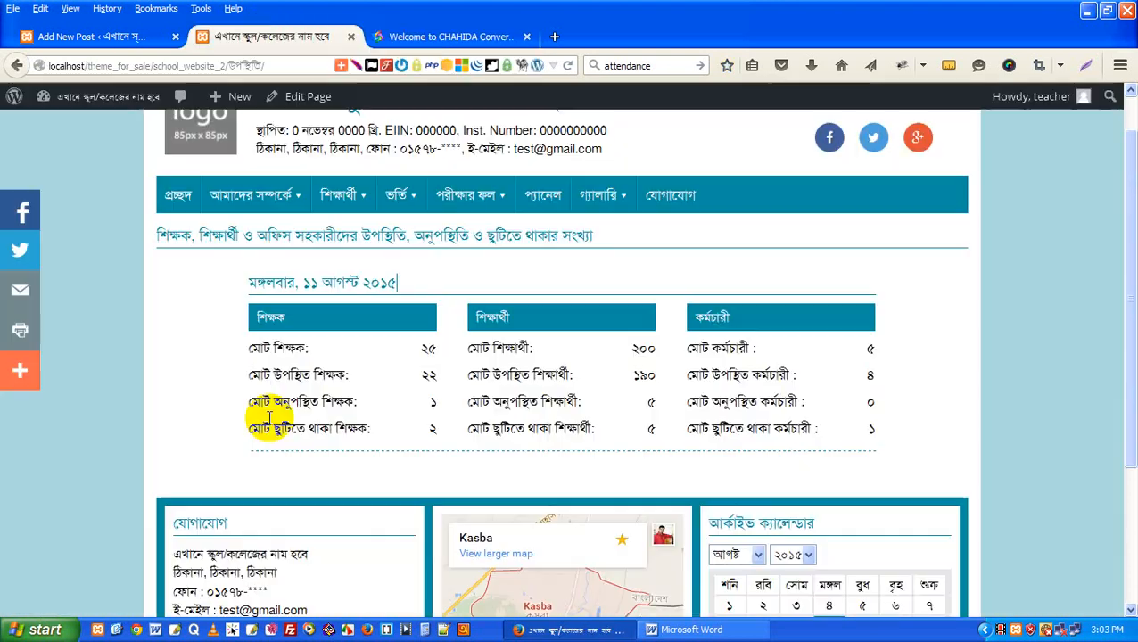
pyautogui.click(83, 37)
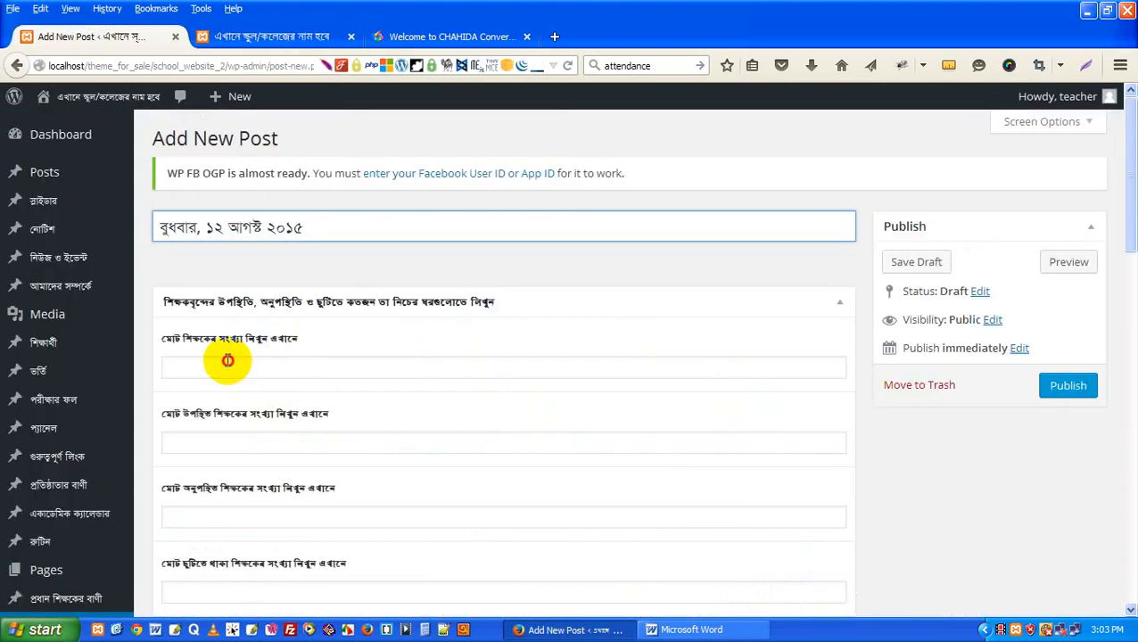
# Step: Set the new post's total teachers to ২৫ and present teachers to ২০
pyautogui.click(227, 366)
pyautogui.hotkey('ctrl', 'v')
pyautogui.moveTo(181, 369); pyautogui.dragTo(452, 391)
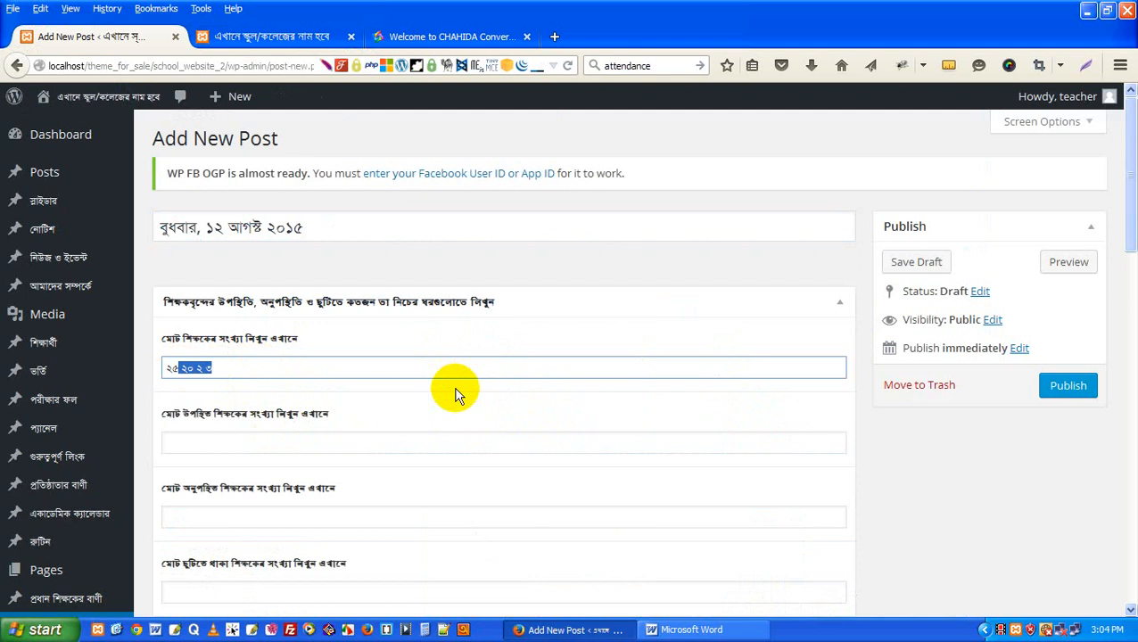
pyautogui.write('২৫')
pyautogui.click(212, 442)
pyautogui.write('২০ ২ ৩')
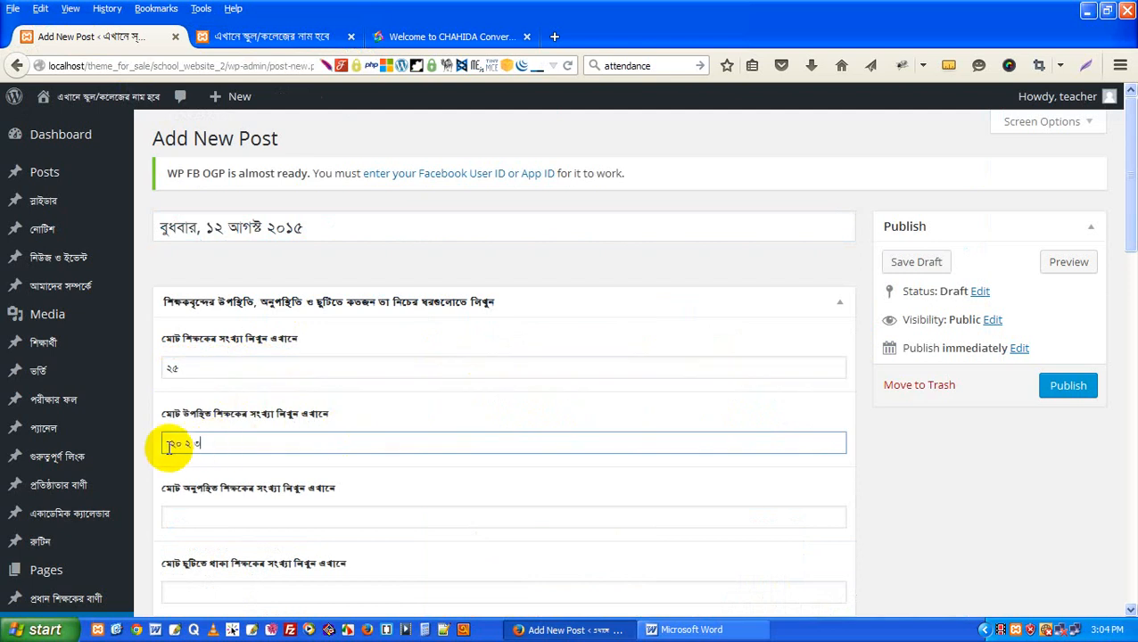
pyautogui.moveTo(182, 445); pyautogui.dragTo(331, 445)
pyautogui.hotkey('ctrl', 'x')
# Step: Set the new post's absent teachers to ২ and teachers on leave to ৩
pyautogui.click(214, 516)
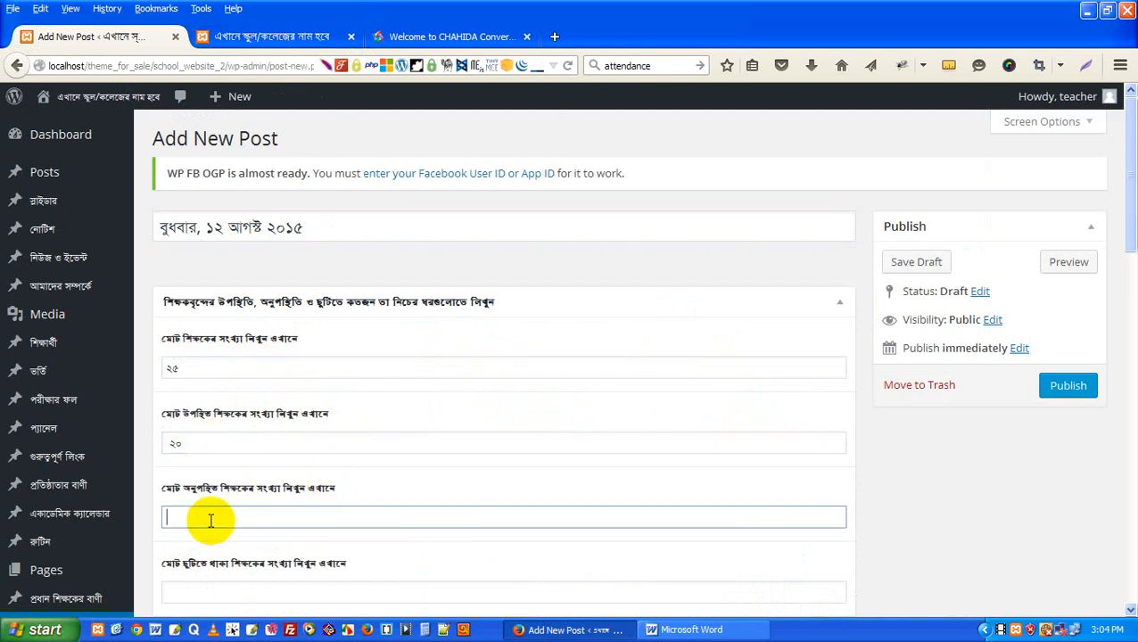
pyautogui.hotkey('ctrl', 'v')
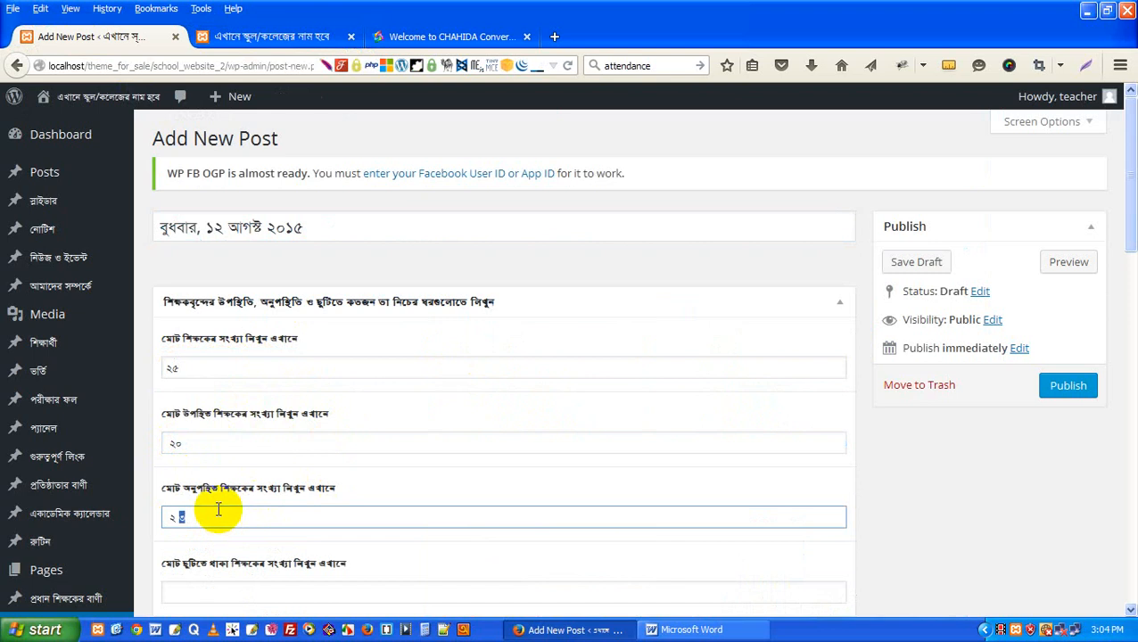
pyautogui.press('BackSpace')
pyautogui.scroll(-2, 203, 506)
pyautogui.click(203, 507)
pyautogui.write('২')
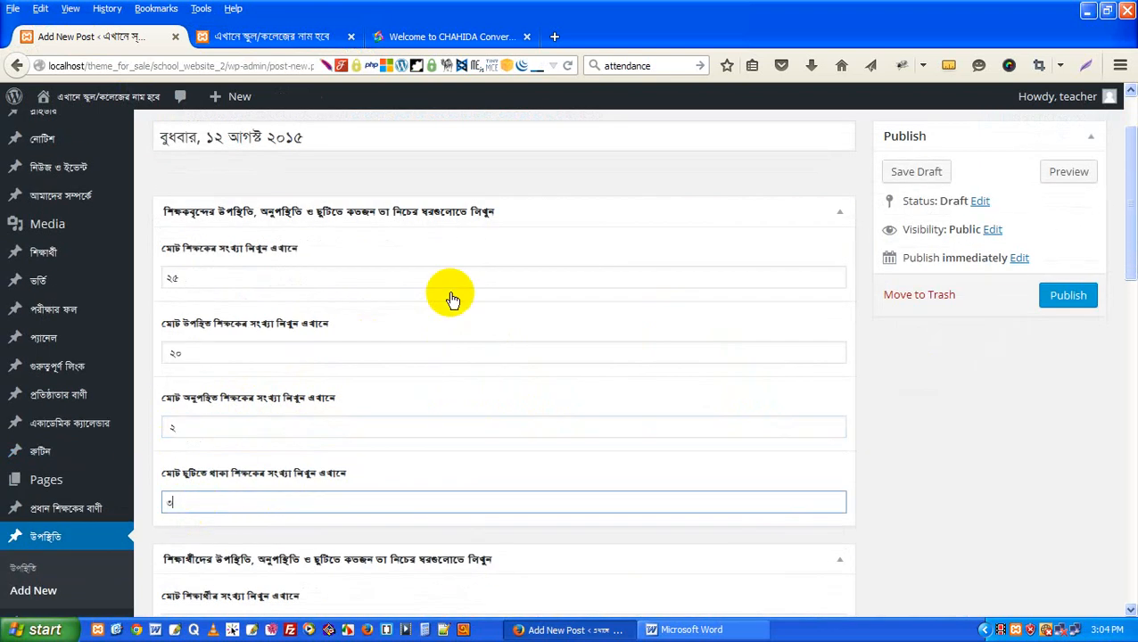
# Step: Write the student figures ২০০, ১৮০, ১০ and ১০ in the Chahida converter, copy them and return to the new post
pyautogui.click(272, 36)
pyautogui.click(441, 35)
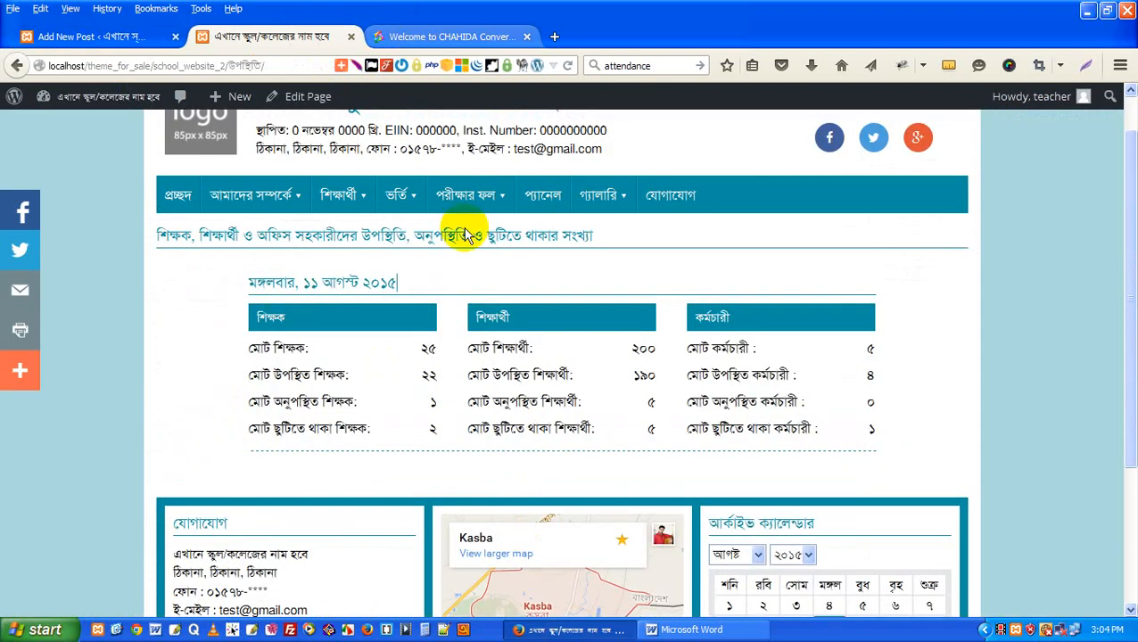
pyautogui.write('২০০')
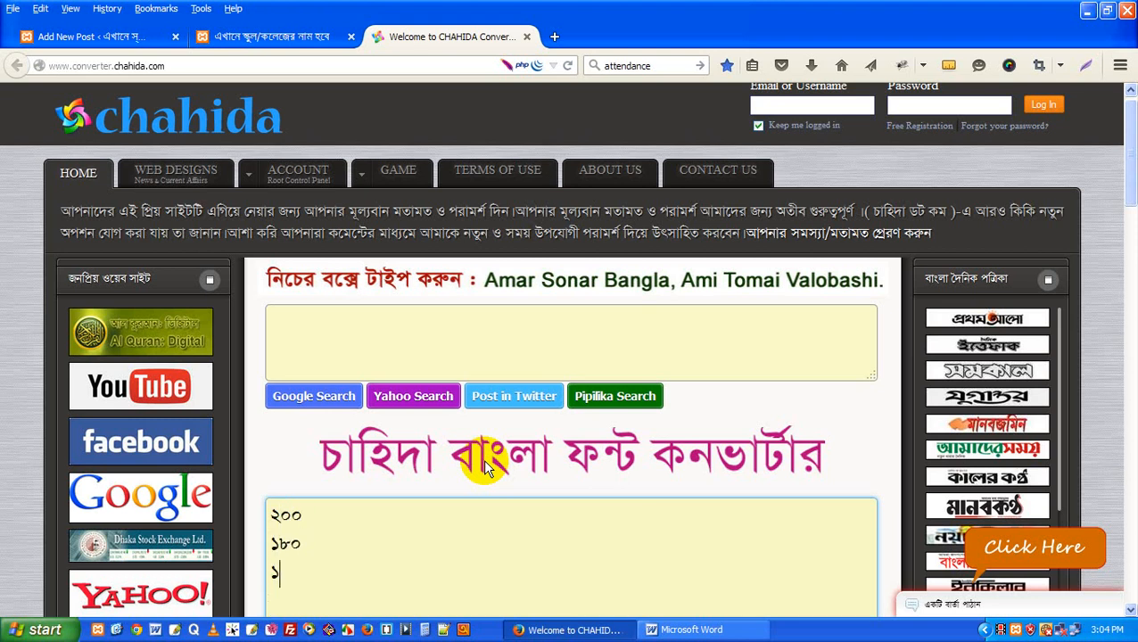
pyautogui.hotkey('ctrl', 'a')
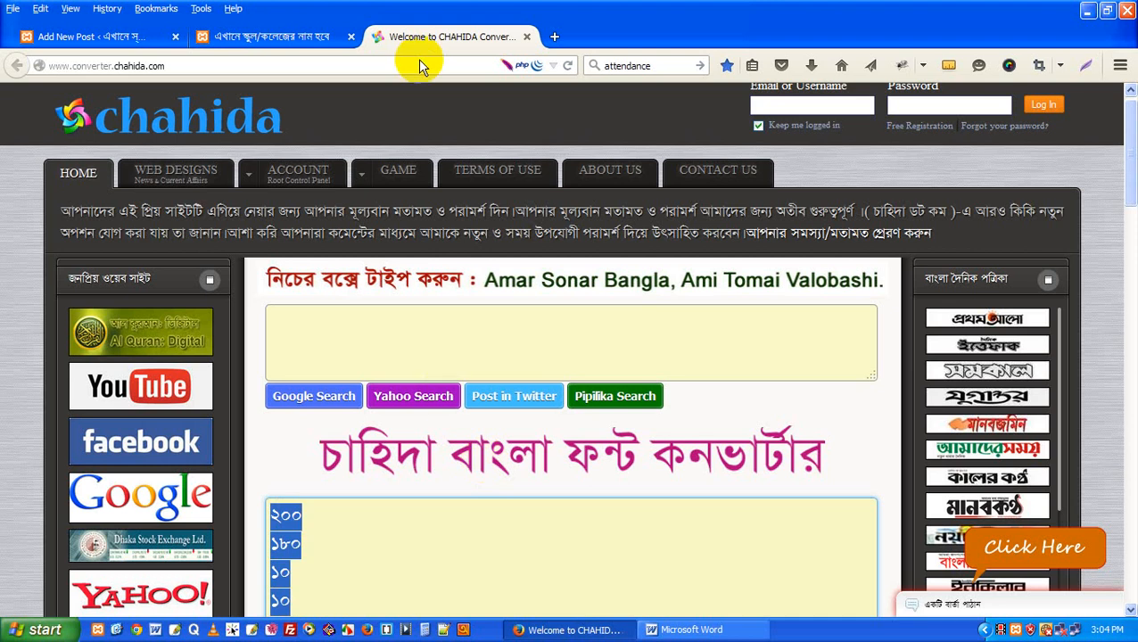
pyautogui.click(143, 37)
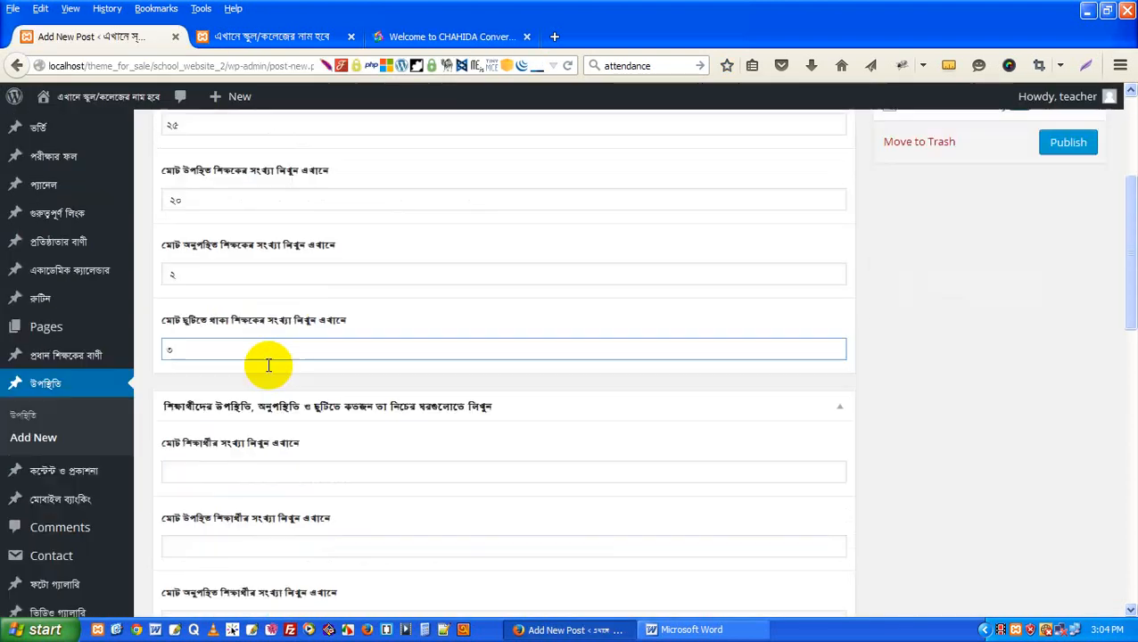
# Step: Set the new post's total students to ২০০ and present students to ১৮০ using the copied figures
pyautogui.scroll(-2, 230, 330)
pyautogui.click(224, 352)
pyautogui.hotkey('ctrl', 'v')
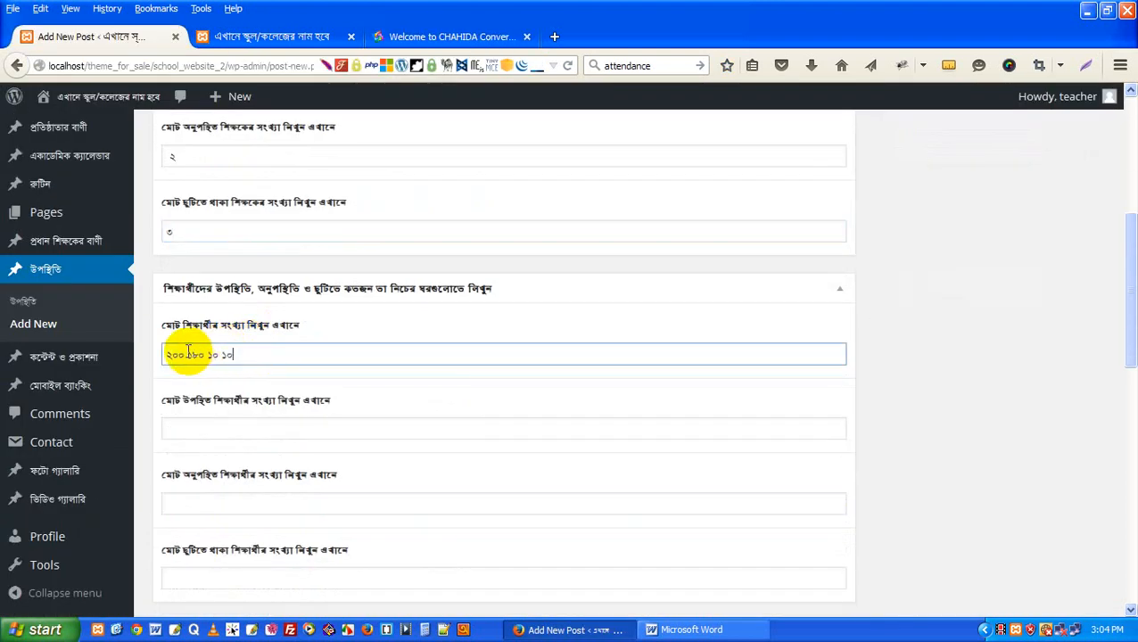
pyautogui.hotkey('shift', 'End')
pyautogui.hotkey('ctrl', 'x')
pyautogui.click(204, 435)
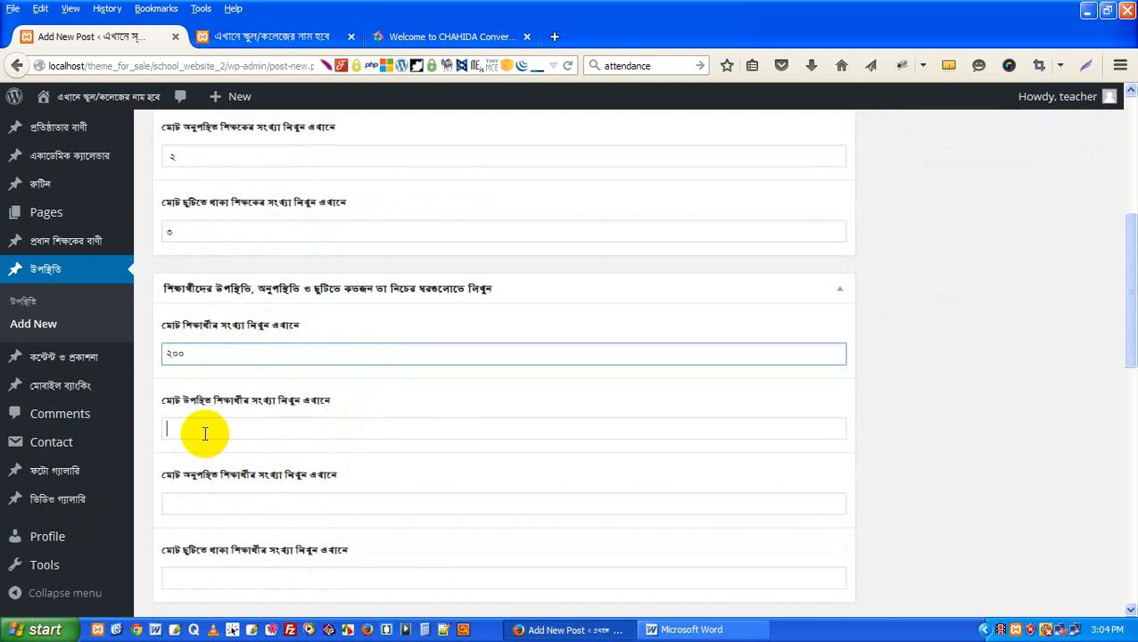
pyautogui.hotkey('ctrl', 'v')
pyautogui.moveTo(189, 432); pyautogui.dragTo(292, 457)
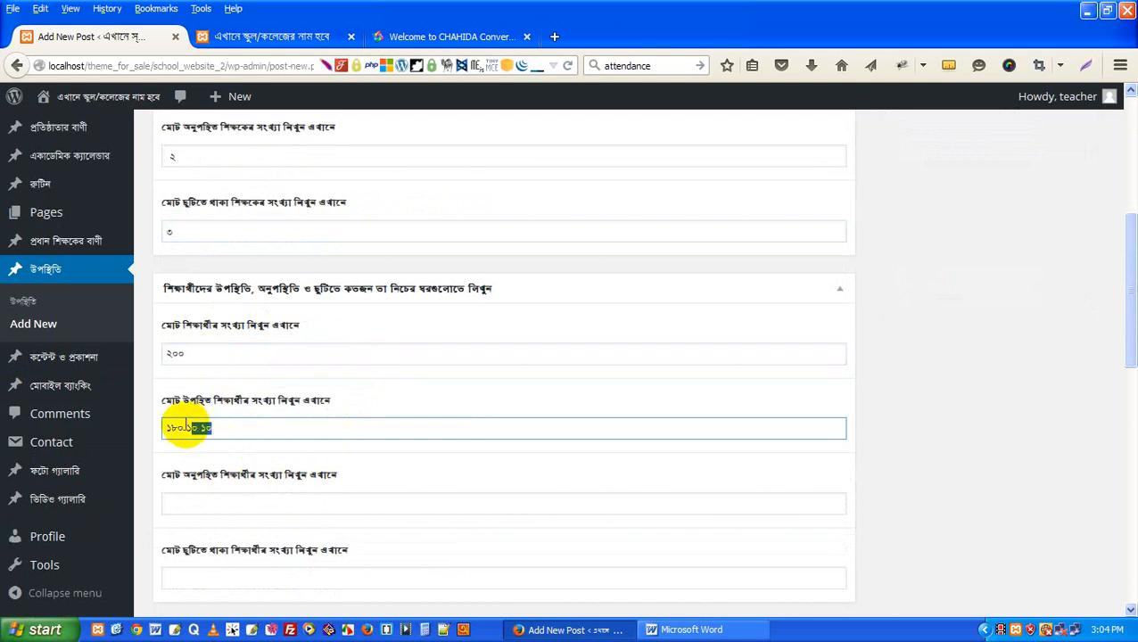
pyautogui.hotkey('ctrl', 'x')
# Step: Set the new post's absent students to ১০ and students on leave to ১০
pyautogui.click(203, 504)
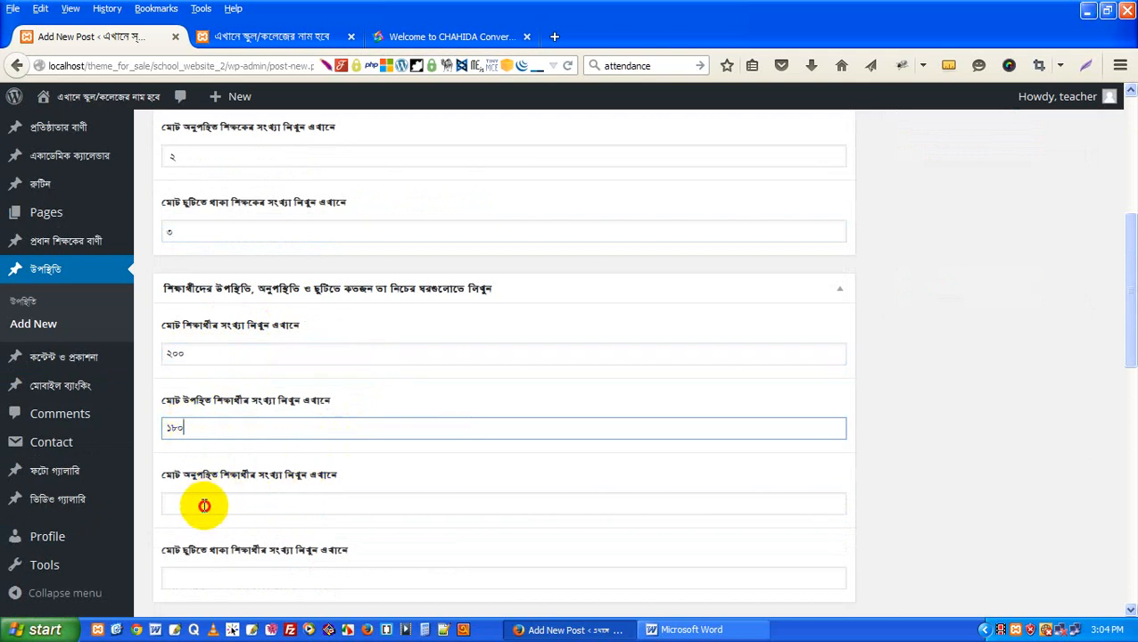
pyautogui.hotkey('ctrl', 'v')
pyautogui.hotkey('ctrl', 'shift', 'Left')
pyautogui.hotkey('ctrl', 'x')
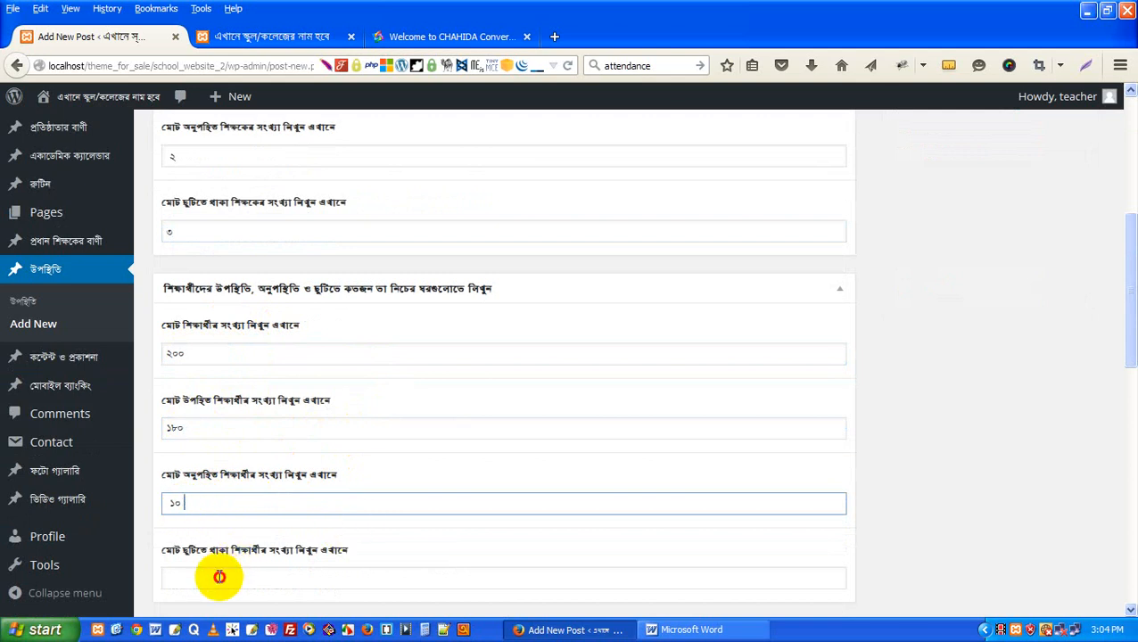
pyautogui.click(218, 577)
pyautogui.hotkey('ctrl', 'v')
# Step: Write the office assistant figures ৫, ৩, ১ and ১ in the Chahida converter, copy them and return to the new post
pyautogui.scroll(-3, 344, 335)
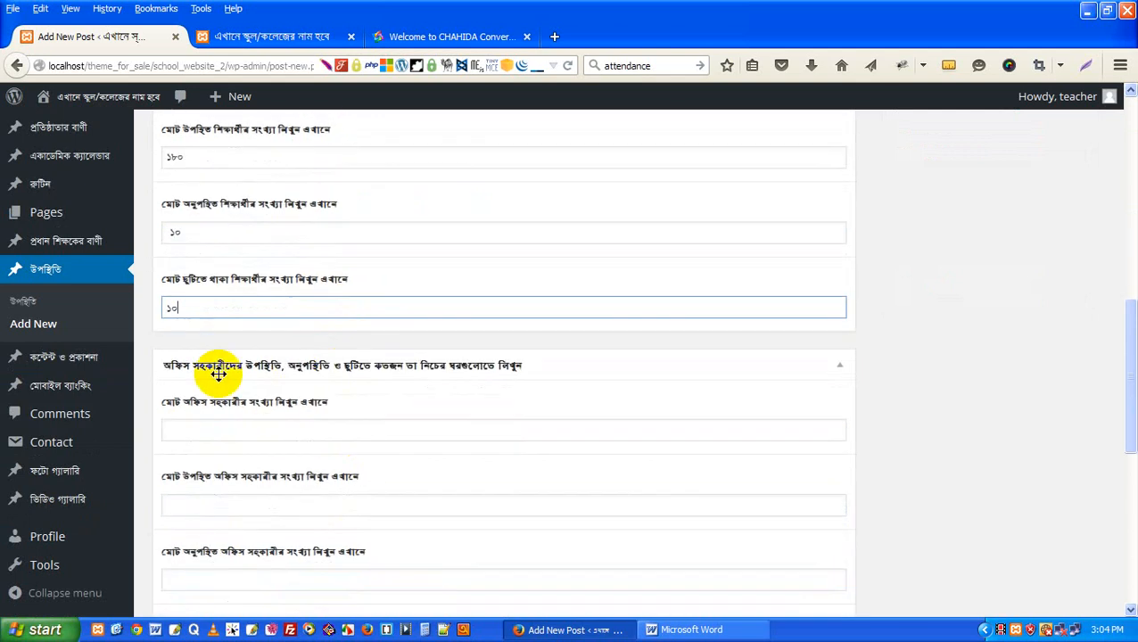
pyautogui.click(388, 34)
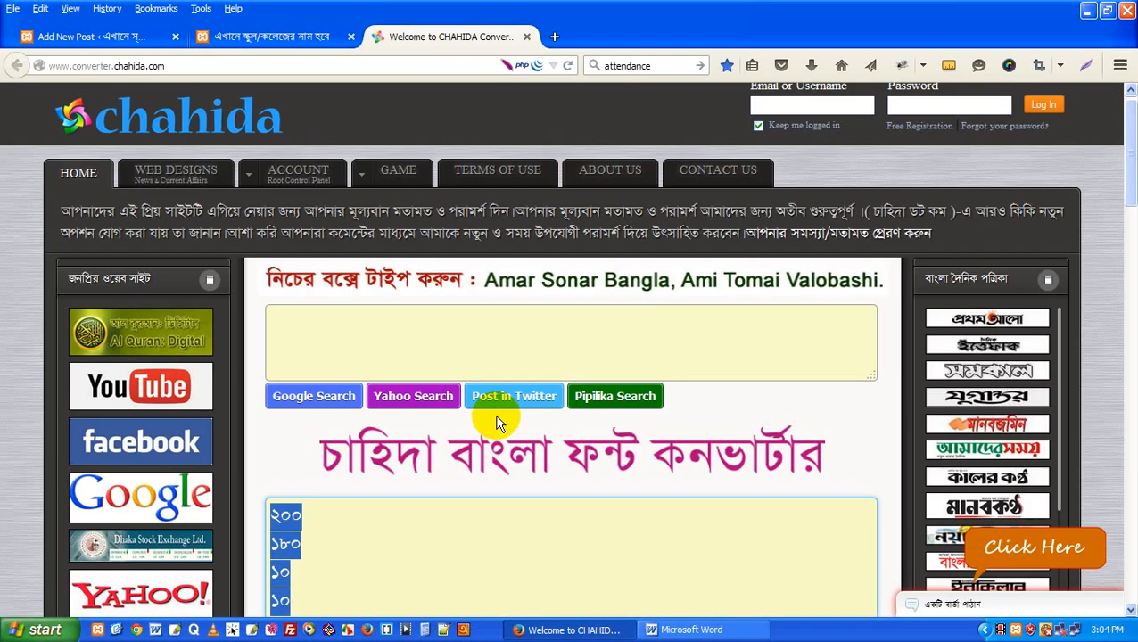
pyautogui.write('১০')
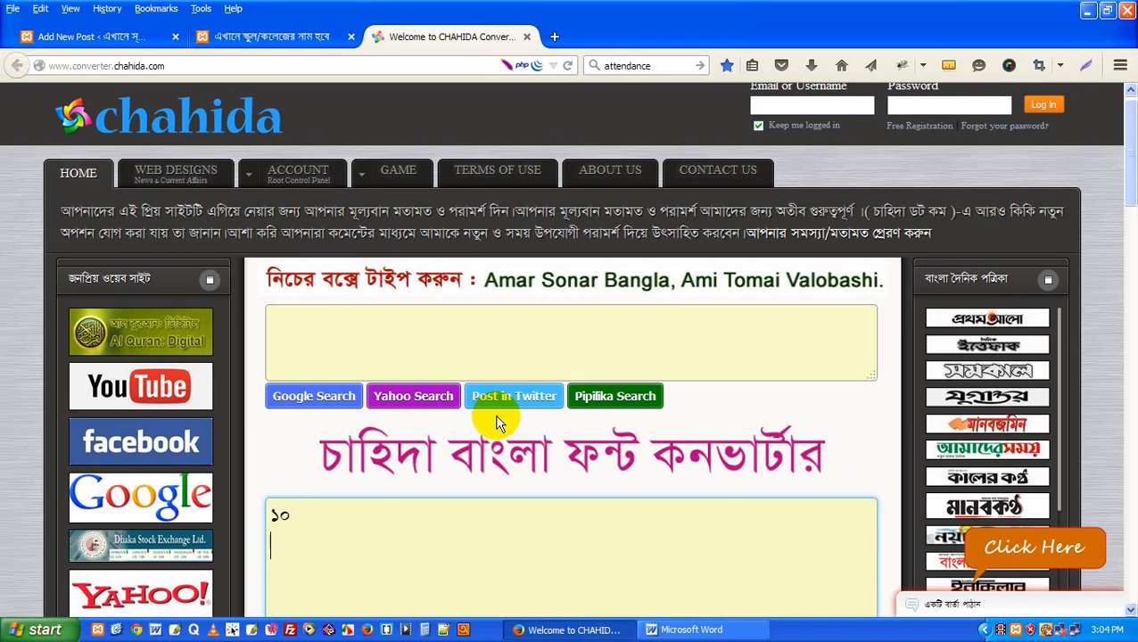
pyautogui.click(304, 38)
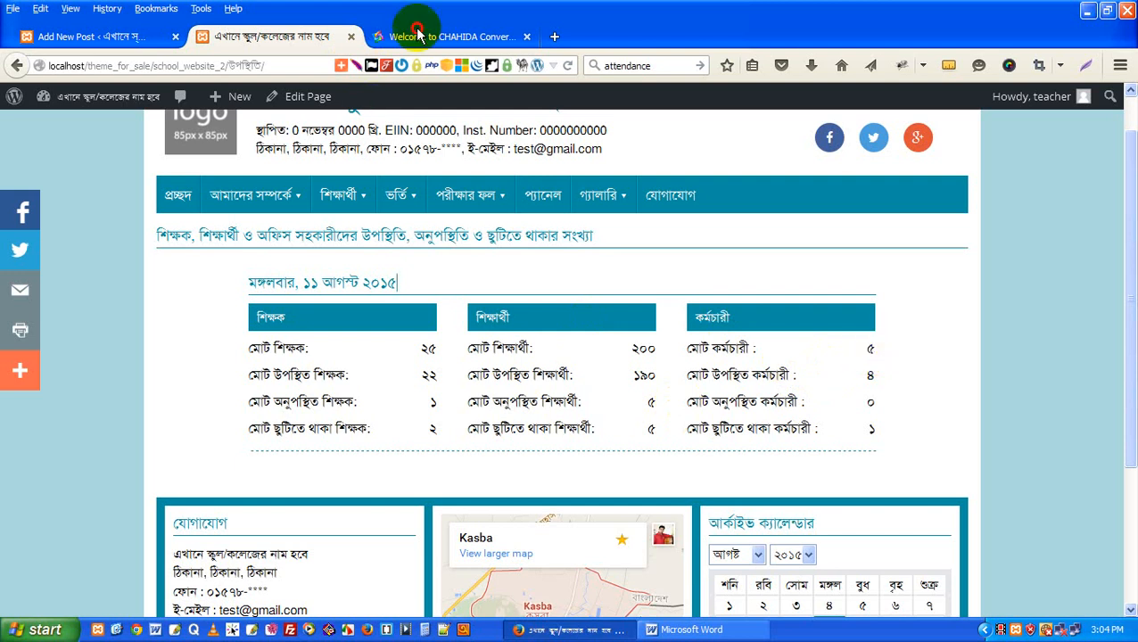
pyautogui.click(441, 37)
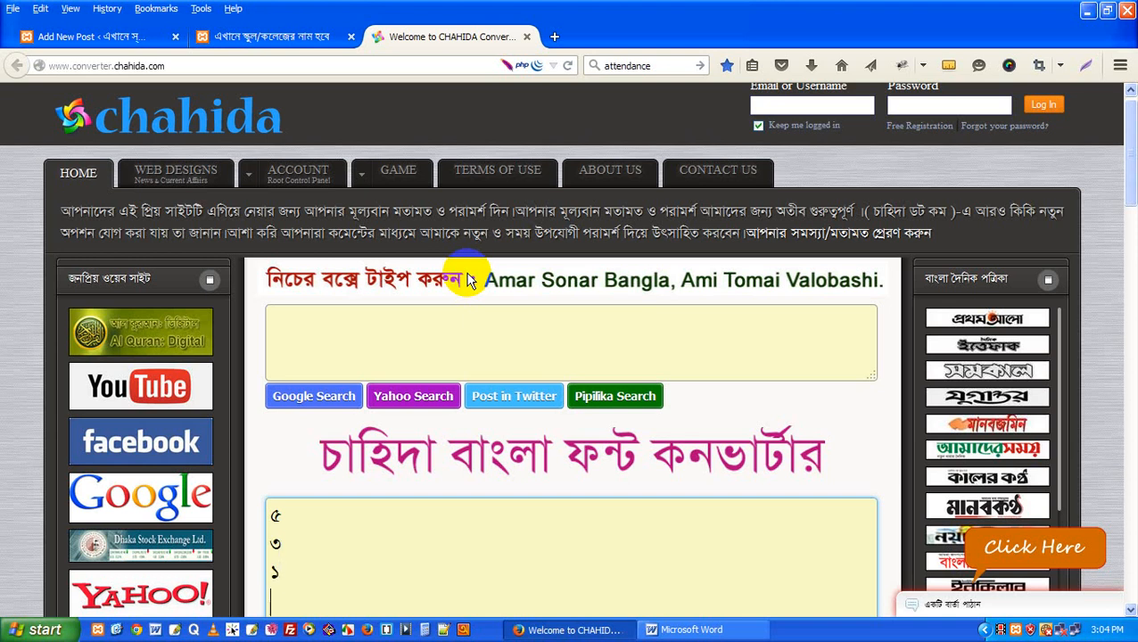
pyautogui.click(114, 34)
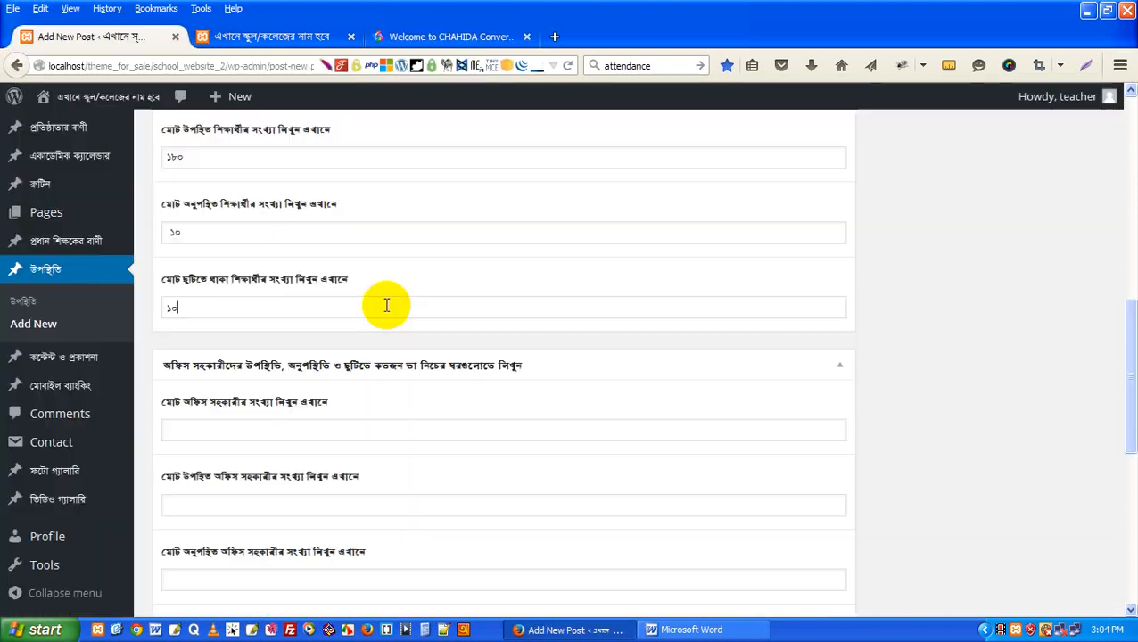
# Step: Set the new post's total office assistants to ৫ and present office assistants to ৩
pyautogui.click(203, 433)
pyautogui.hotkey('ctrl', 'v')
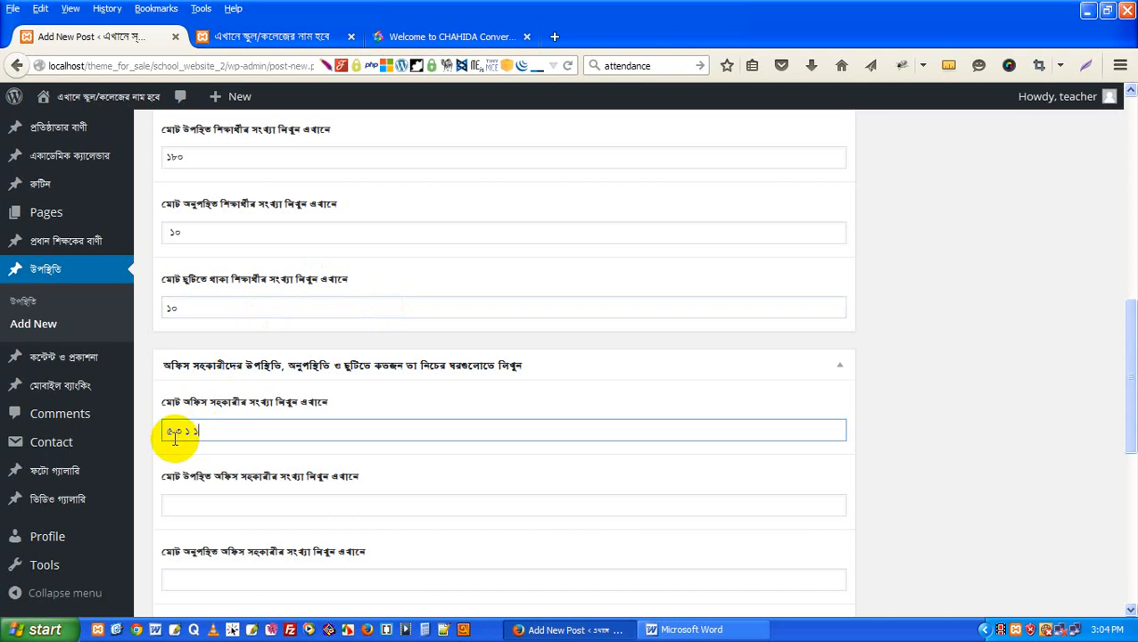
pyautogui.moveTo(173, 434); pyautogui.dragTo(382, 474)
pyautogui.hotkey('ctrl', 'x')
pyautogui.click(214, 503)
pyautogui.hotkey('ctrl', 'v')
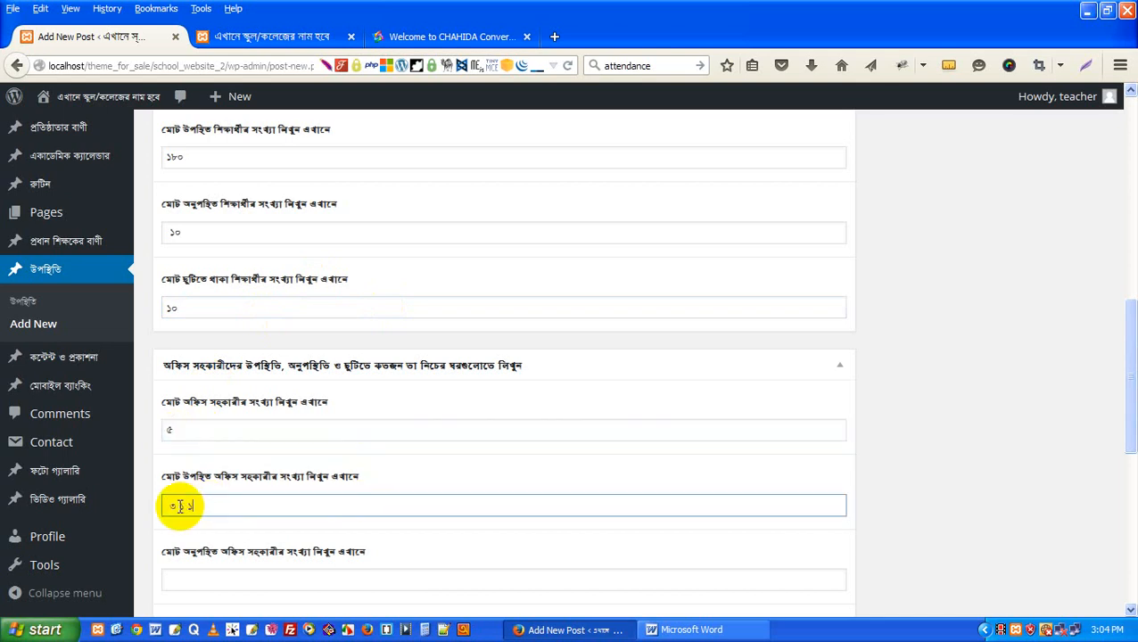
pyautogui.moveTo(179, 506); pyautogui.dragTo(186, 505)
pyautogui.moveTo(463, 521); pyautogui.dragTo(463, 520)
pyautogui.hotkey('ctrl', 'x')
# Step: Set the new post's absent office assistants to ১ and office assistants on leave to ১
pyautogui.click(234, 579)
pyautogui.hotkey('ctrl', 'v')
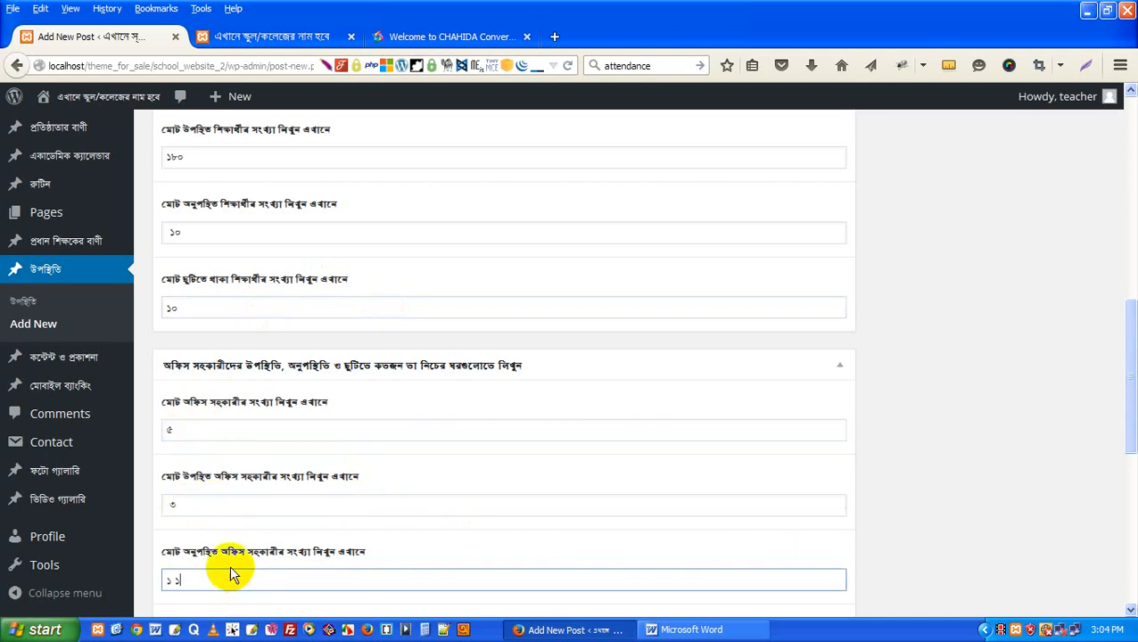
pyautogui.scroll(-3, 228, 566)
pyautogui.hotkey('ctrl', 'x')
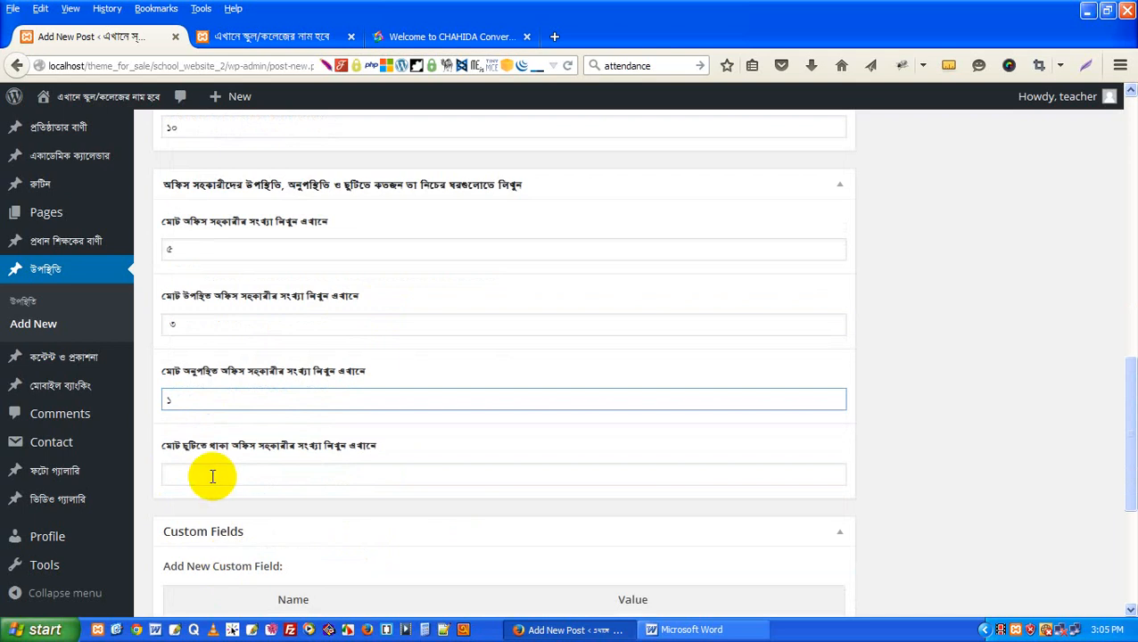
pyautogui.click(213, 473)
pyautogui.hotkey('ctrl', 'v')
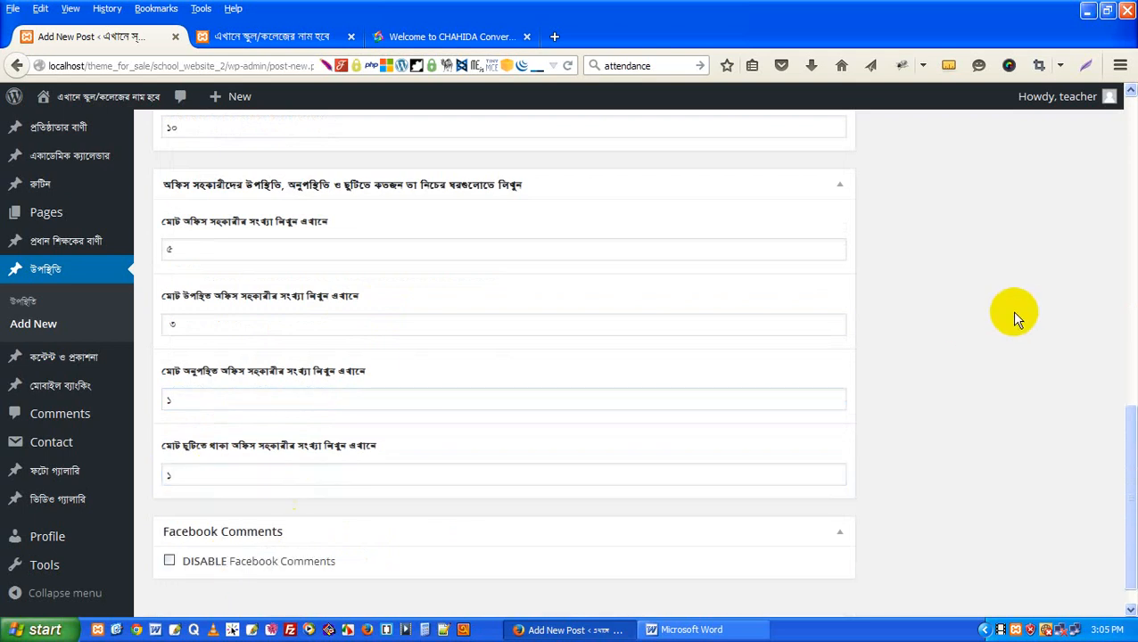
# Step: Publish the attendance post titled বুধবার, ১২ আগস্ট ২০১৫
pyautogui.scroll(7, 1012, 317)
pyautogui.scroll(1, 1076, 415)
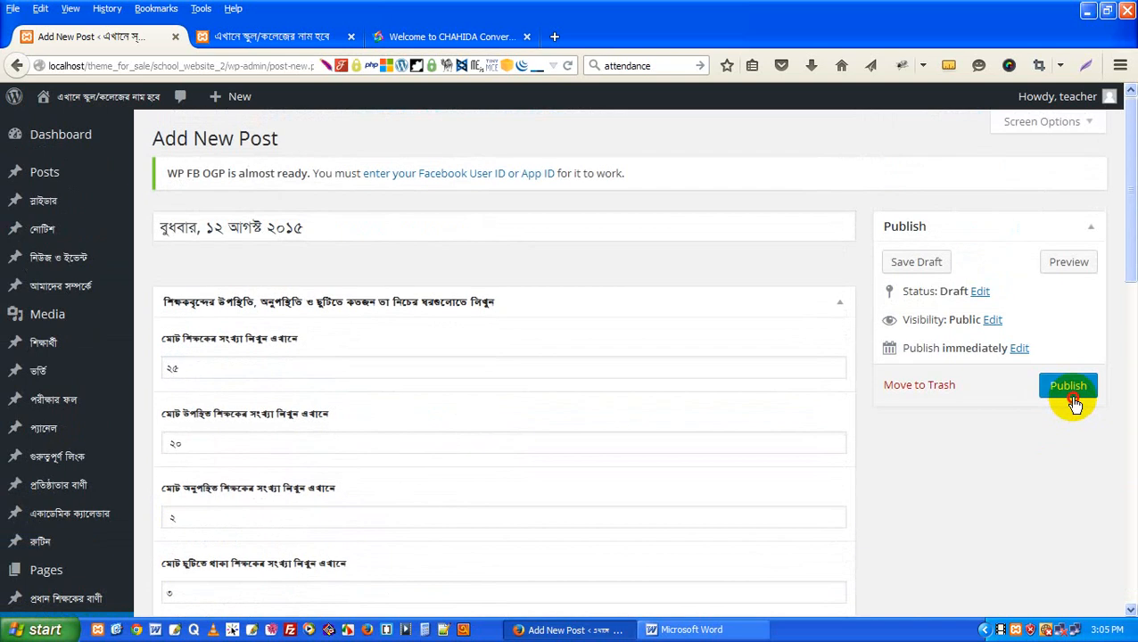
pyautogui.click(1067, 389)
# Step: Reload the public attendance page and review the entries for ১২ and ১১ আগস্ট ২০১৫
pyautogui.click(306, 40)
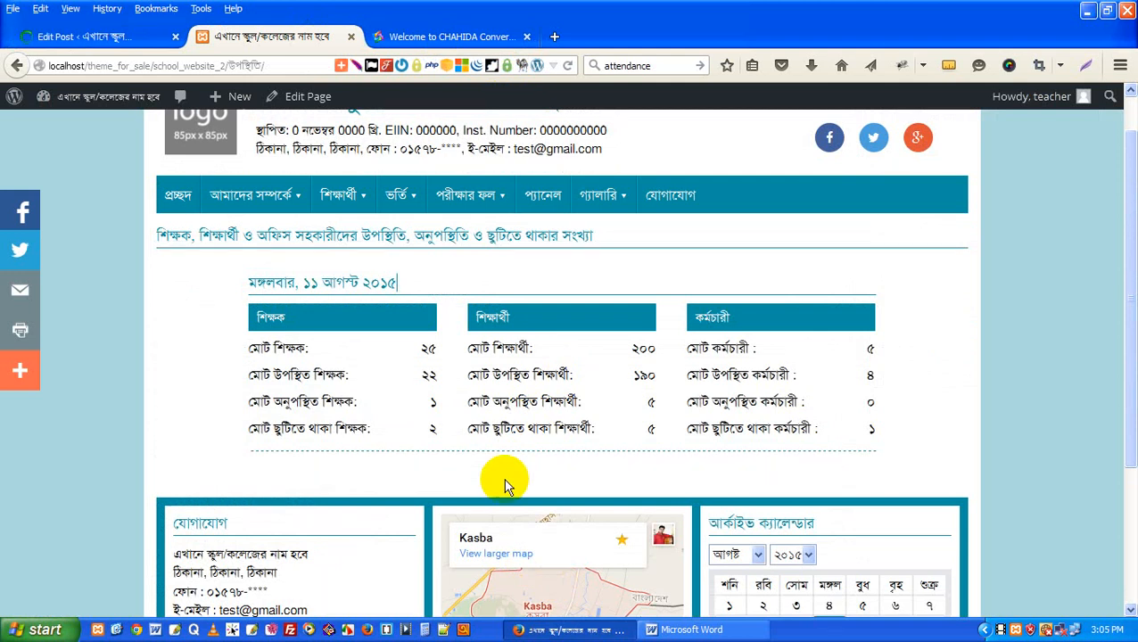
pyautogui.click(569, 66)
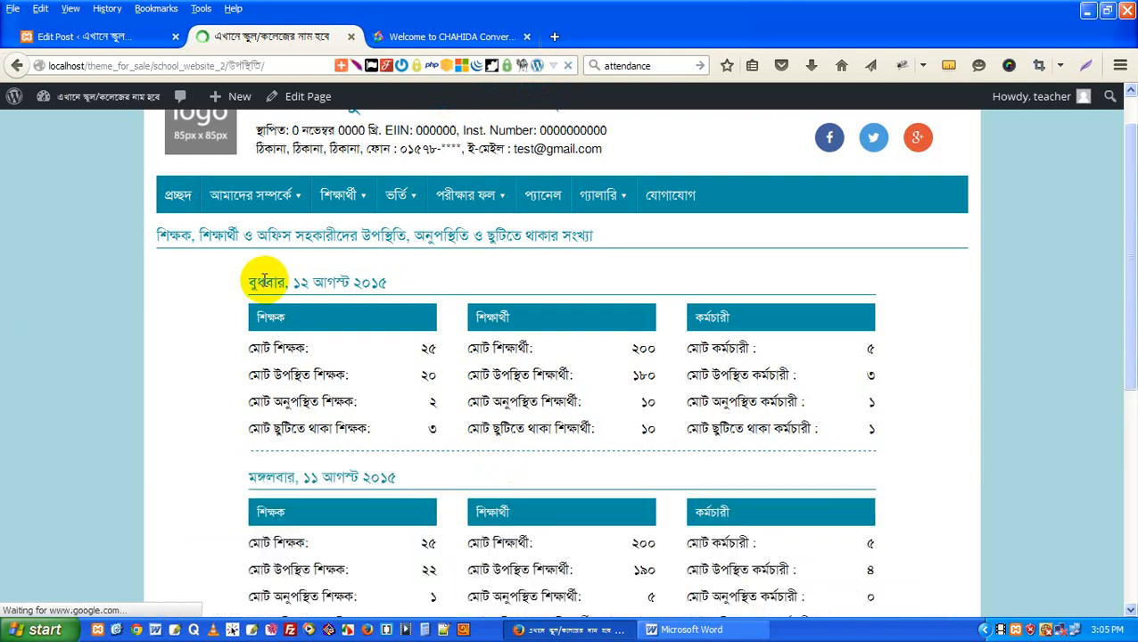
pyautogui.click(513, 285)
pyautogui.moveTo(249, 284); pyautogui.dragTo(513, 286)
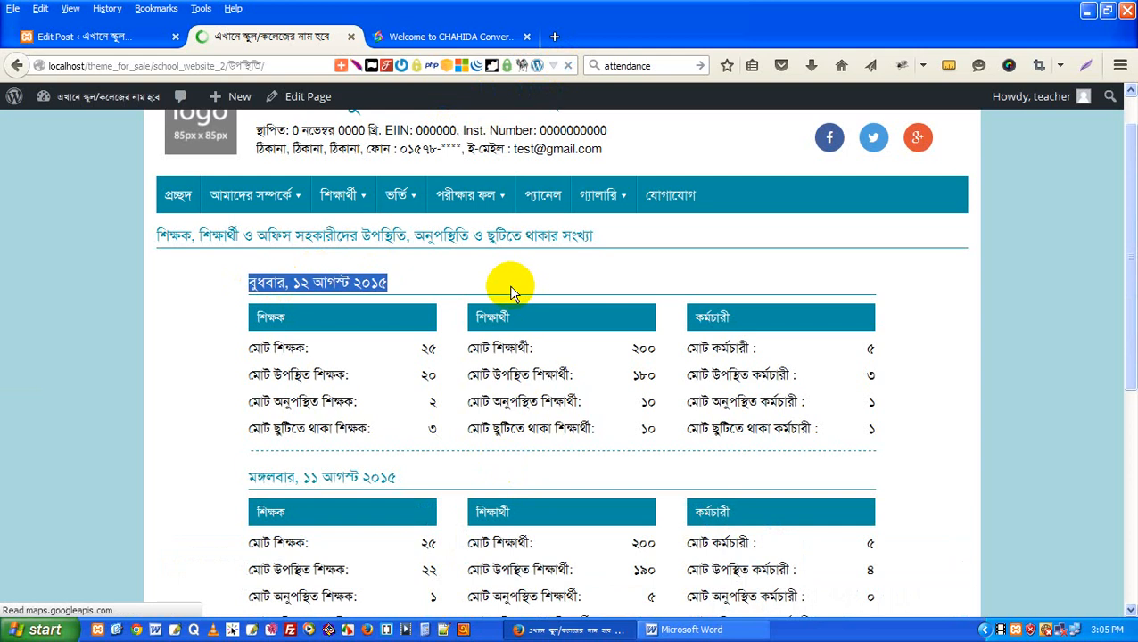
pyautogui.moveTo(276, 474); pyautogui.dragTo(501, 473)
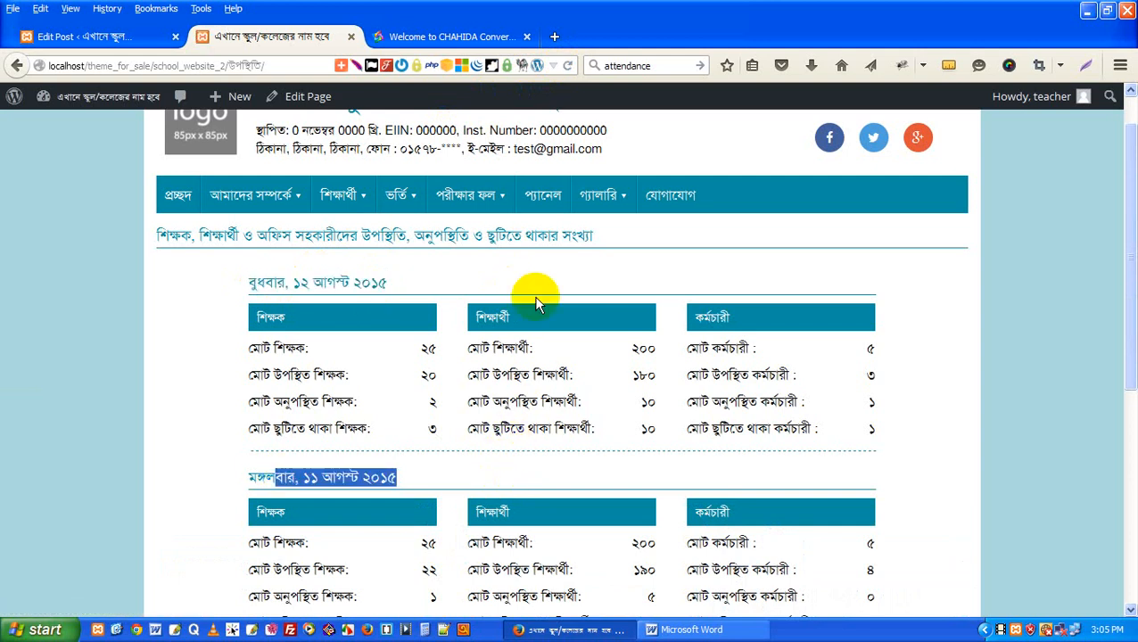
pyautogui.scroll(-2, 539, 296)
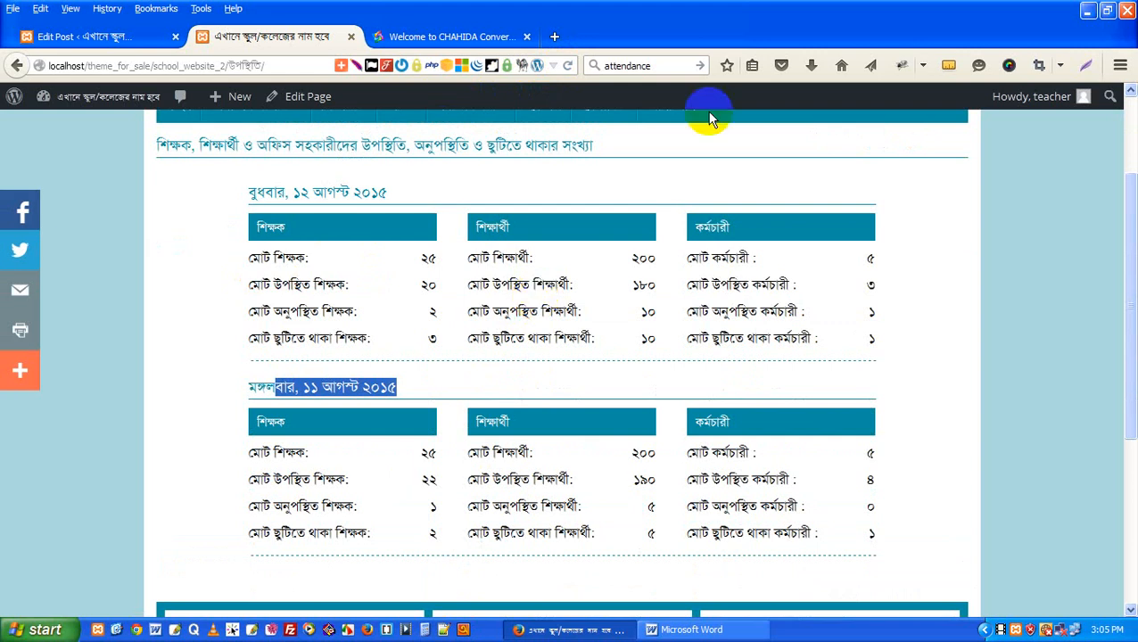
pyautogui.scroll(3, 463, 308)
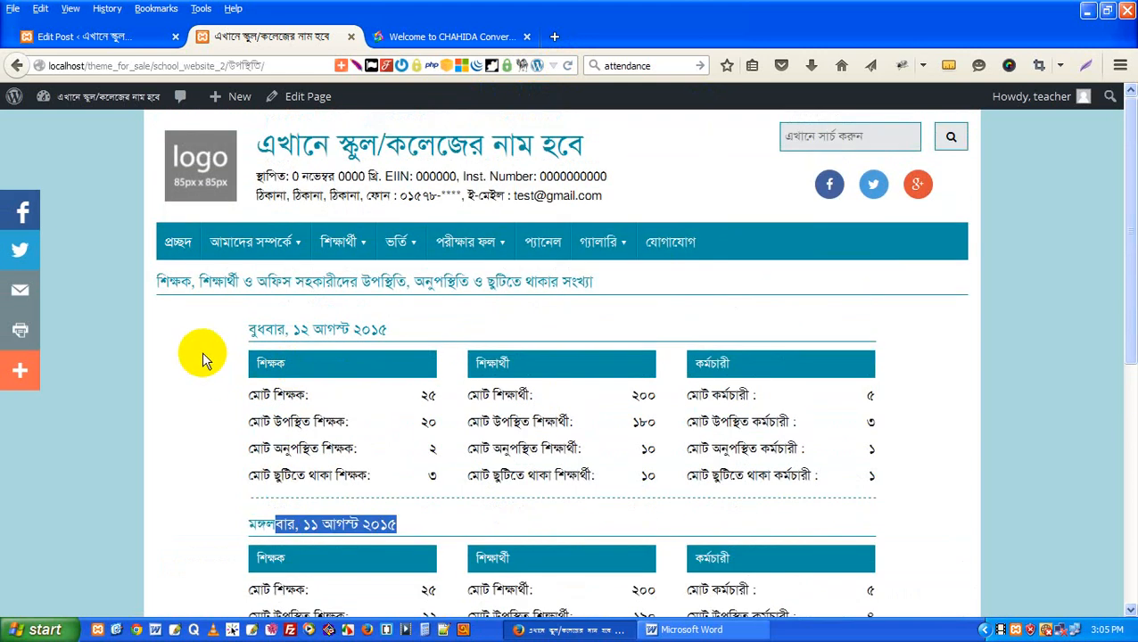